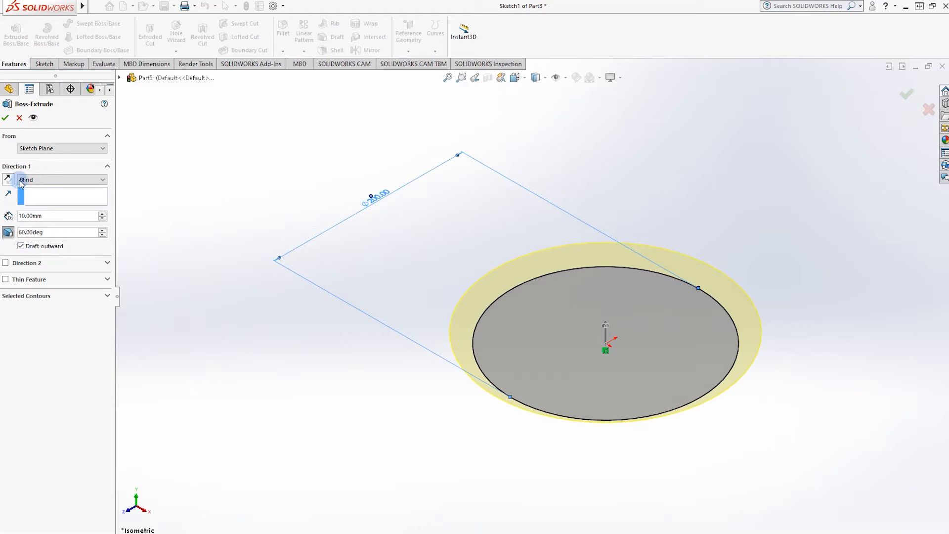
Extrude the 200 mm circle 10 mm downward with a 60° inward draft.
click(8, 231)
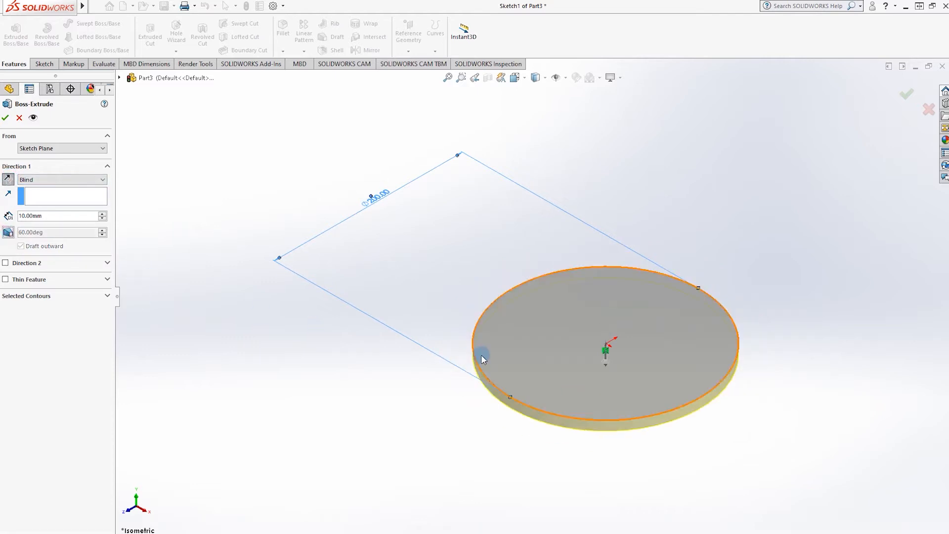
middle_drag(482, 354, 497, 297)
click(8, 232)
mouse_move(516, 428)
middle_down()
mouse_move(521, 393)
mouse_move(556, 371)
mouse_move(544, 384)
mouse_move(478, 351)
middle_up()
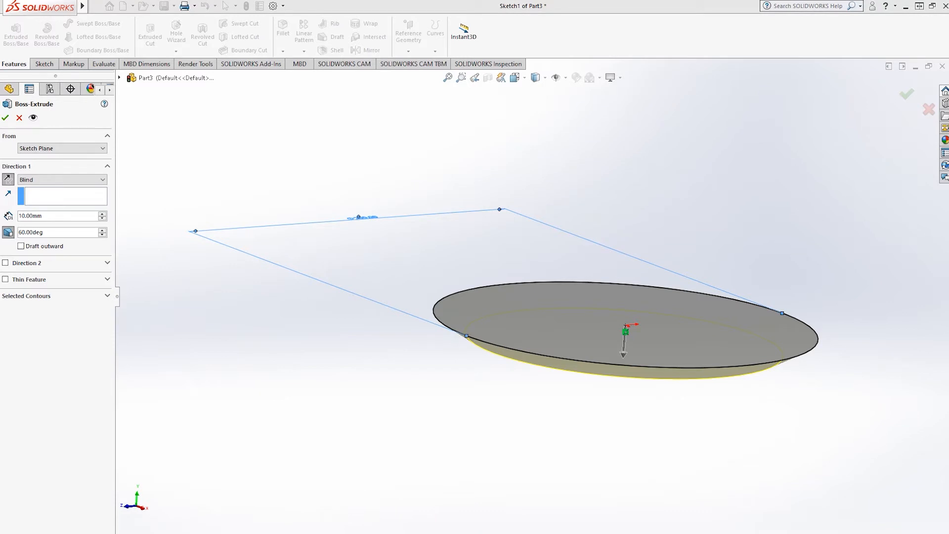
key(Return)
Start a sketch on the smaller underside face and draw a circle from the origin out to the face's edge.
middle_drag(482, 292, 599, 355)
right_click(600, 355)
click(622, 296)
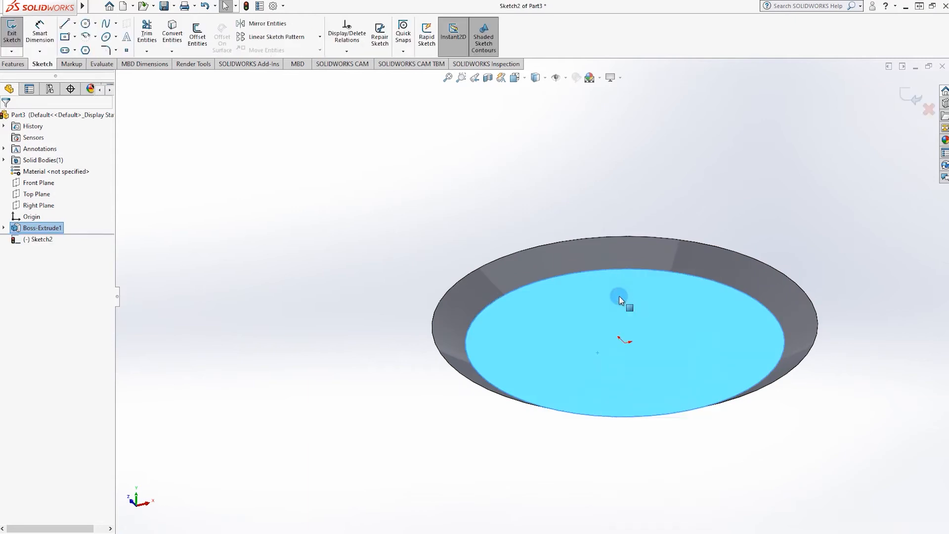
click(85, 26)
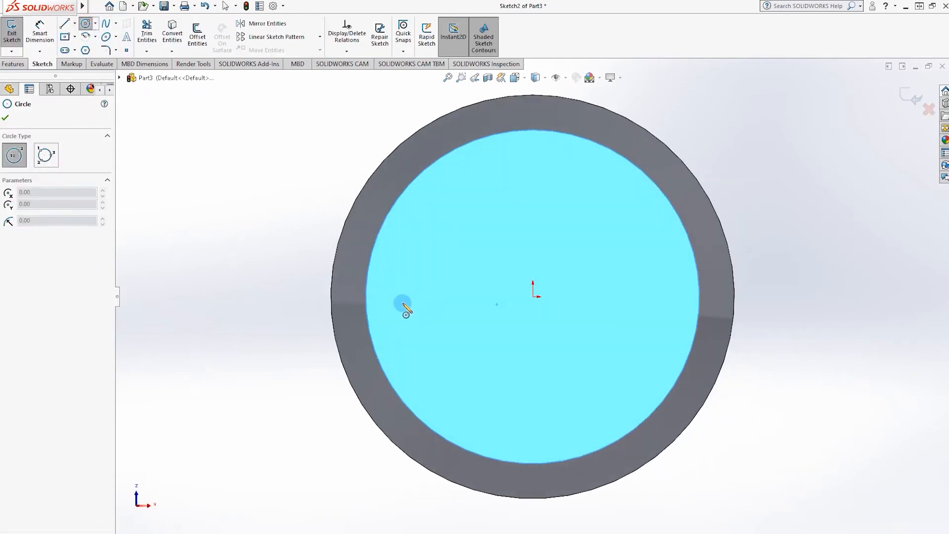
click(533, 295)
click(551, 134)
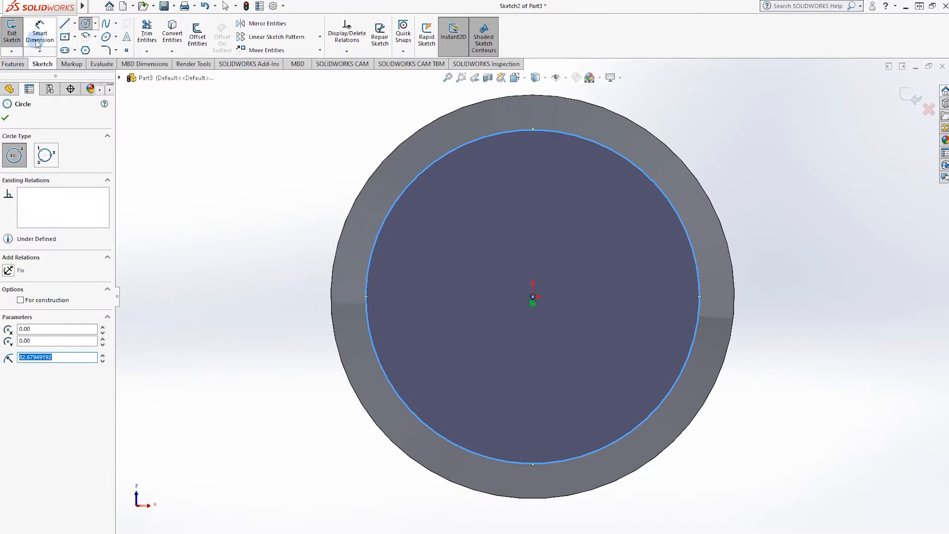
Extrude the underside circle 10 mm with a 50° inward draft, merged with the body.
click(13, 63)
click(15, 34)
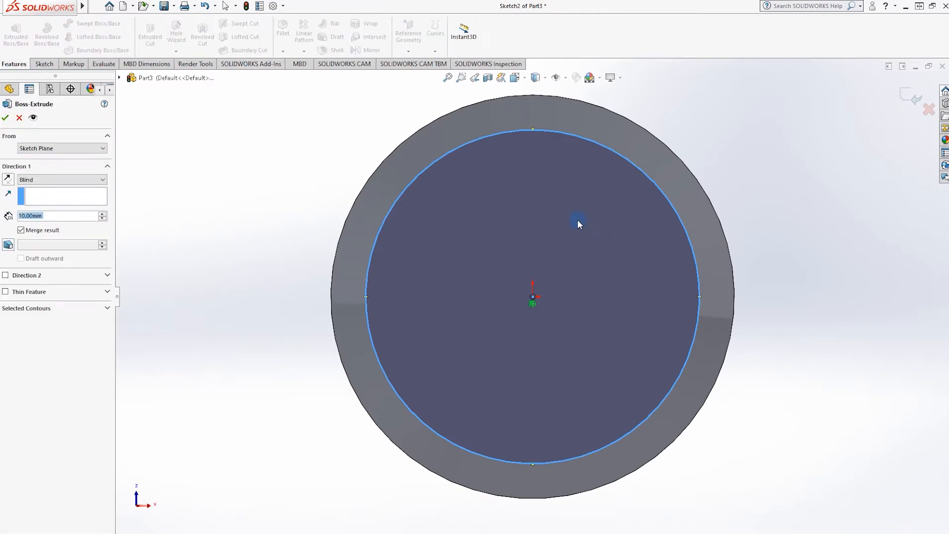
click(9, 244)
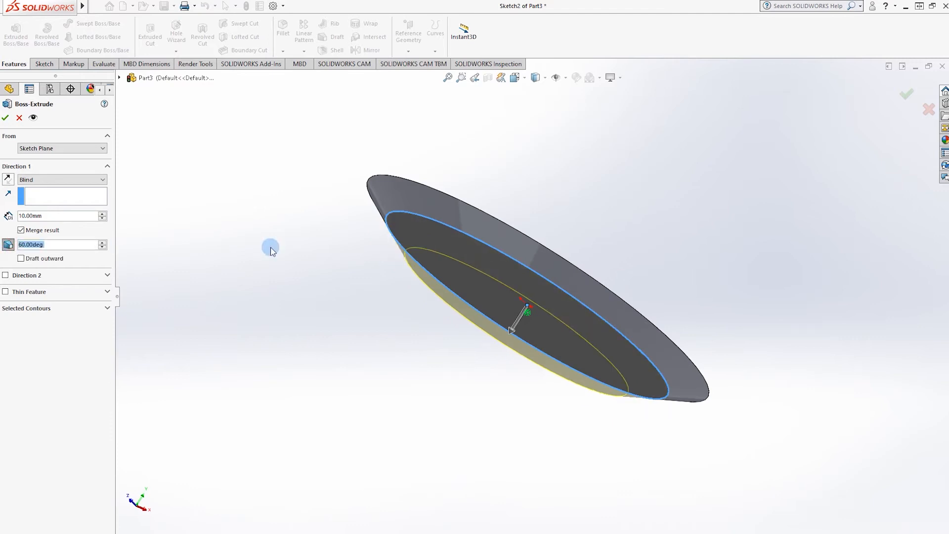
text(40)
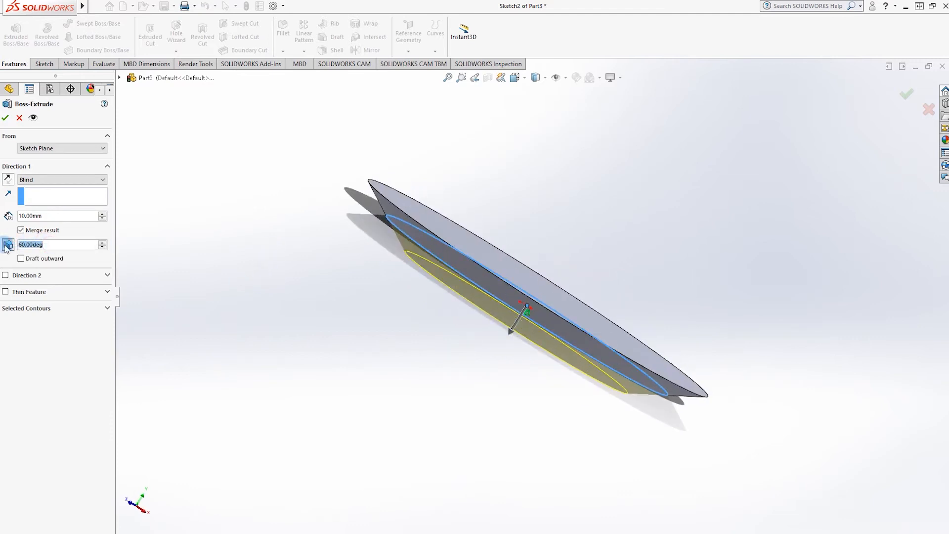
key(Return)
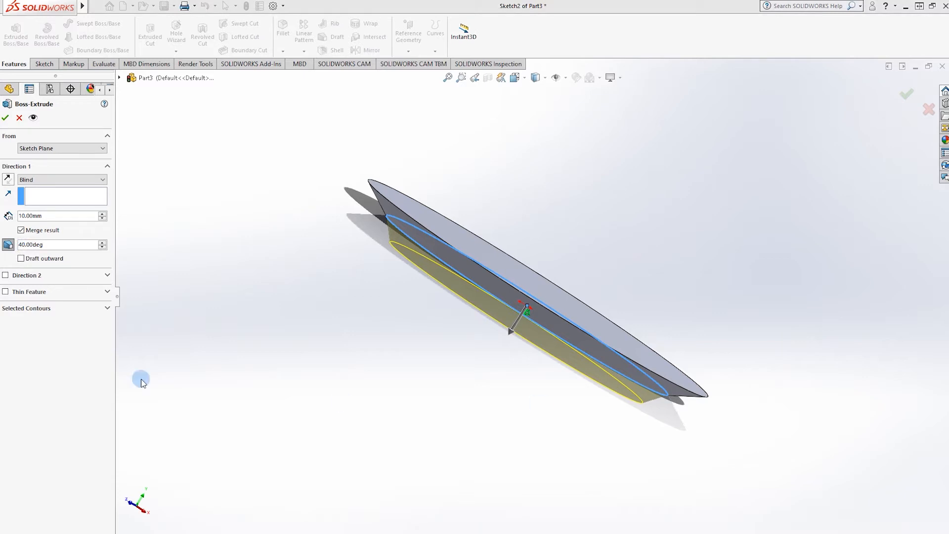
click(70, 243)
text(50)
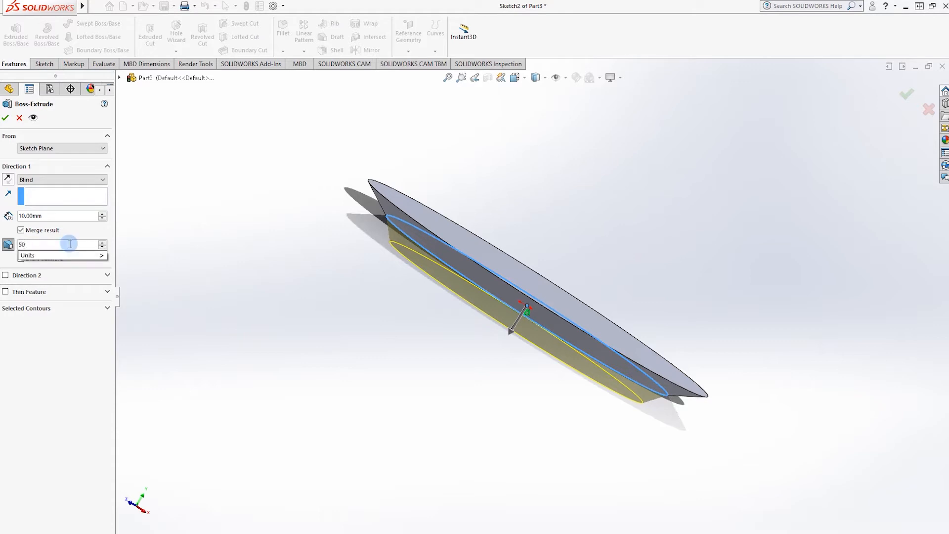
key(Return)
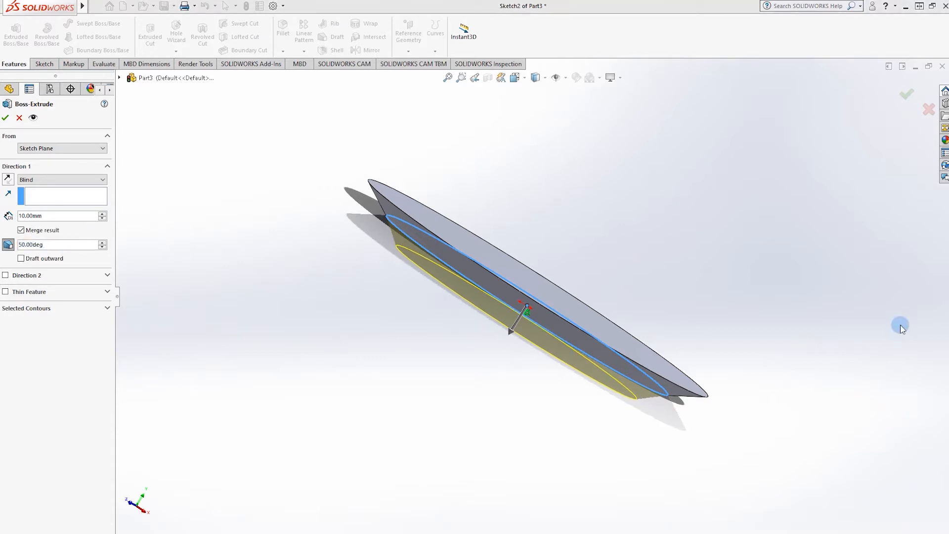
key(Return)
Try to fillet the base edge, the middle step edge and the outer rim edges with a 10 mm radius.
middle_drag(328, 253, 583, 352)
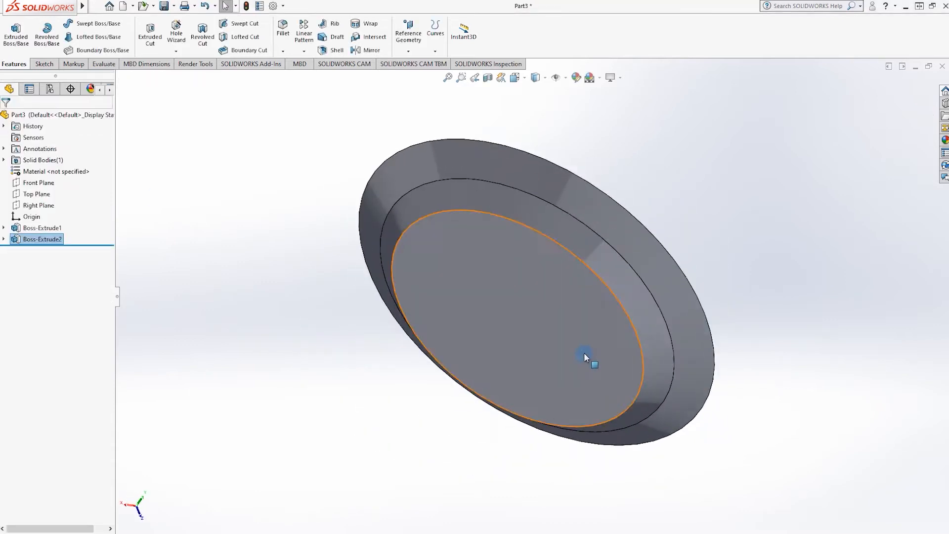
click(283, 30)
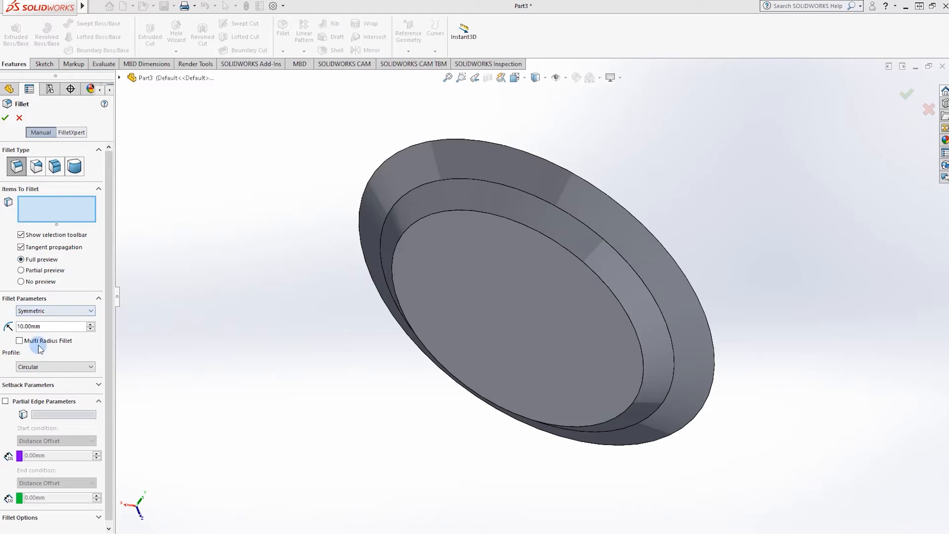
click(527, 229)
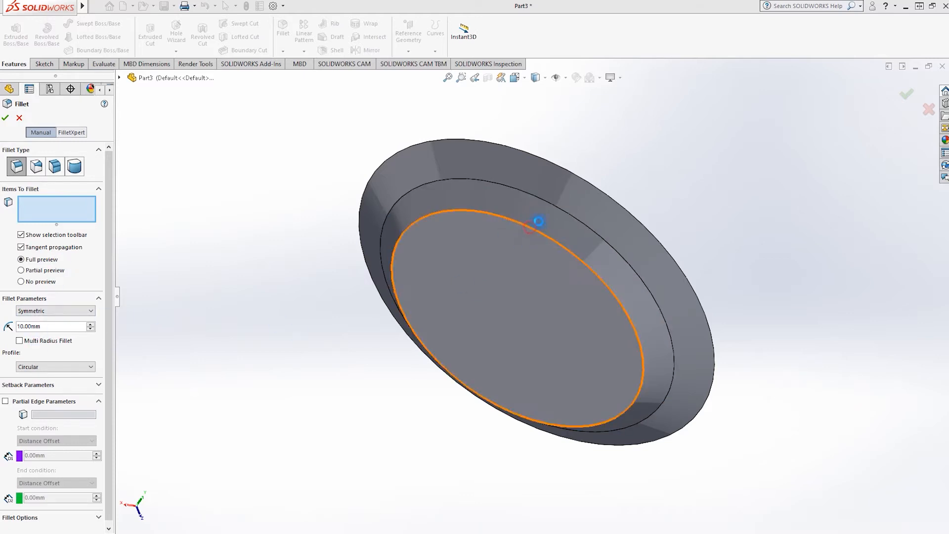
click(565, 212)
middle_drag(568, 221, 377, 253)
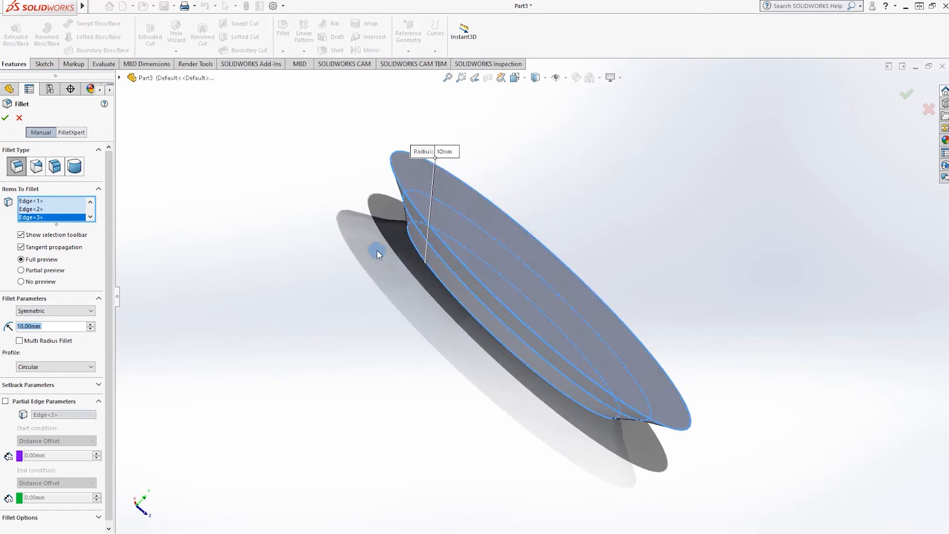
click(6, 119)
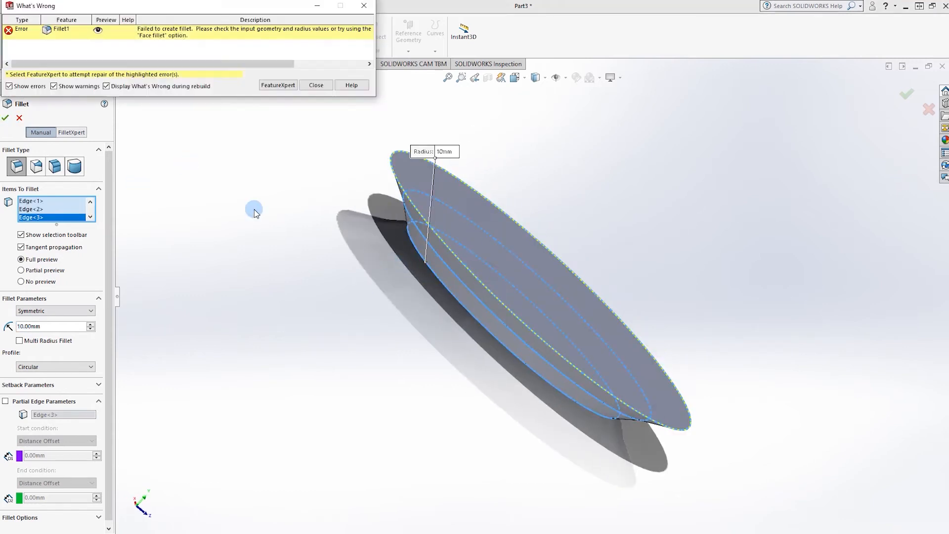
click(315, 85)
Reduce the fillet selection to the base edge and add the middle step edge back.
right_click(31, 209)
click(55, 227)
right_click(41, 209)
click(55, 226)
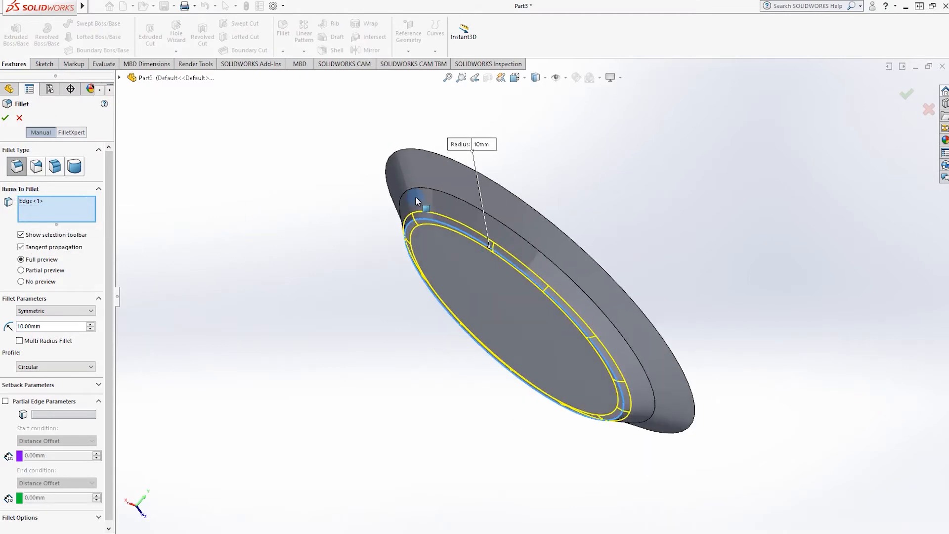
click(445, 198)
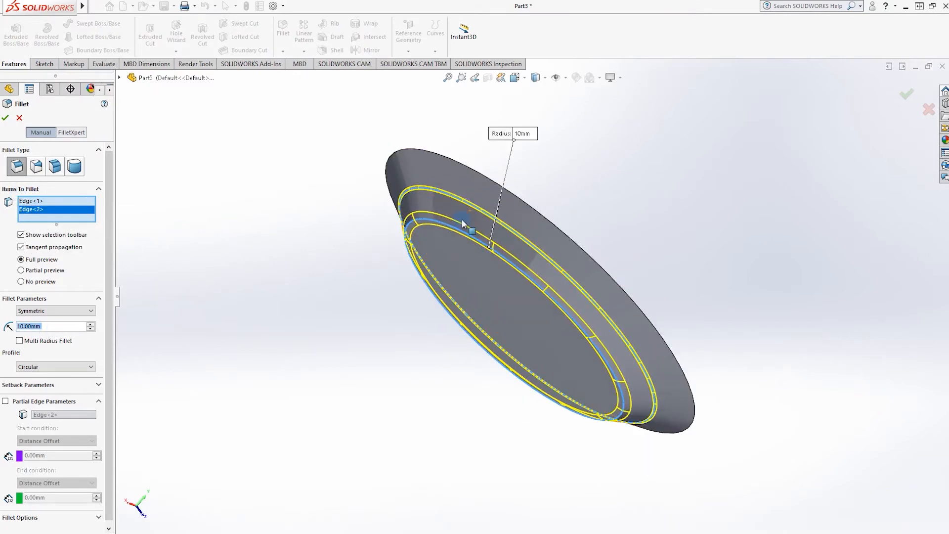
scroll(543, 206, down, 2)
middle_drag(436, 259, 486, 203)
Clear the fillet selection and fillet the base edge and the middle step edge with a 10 mm radius.
right_click(50, 209)
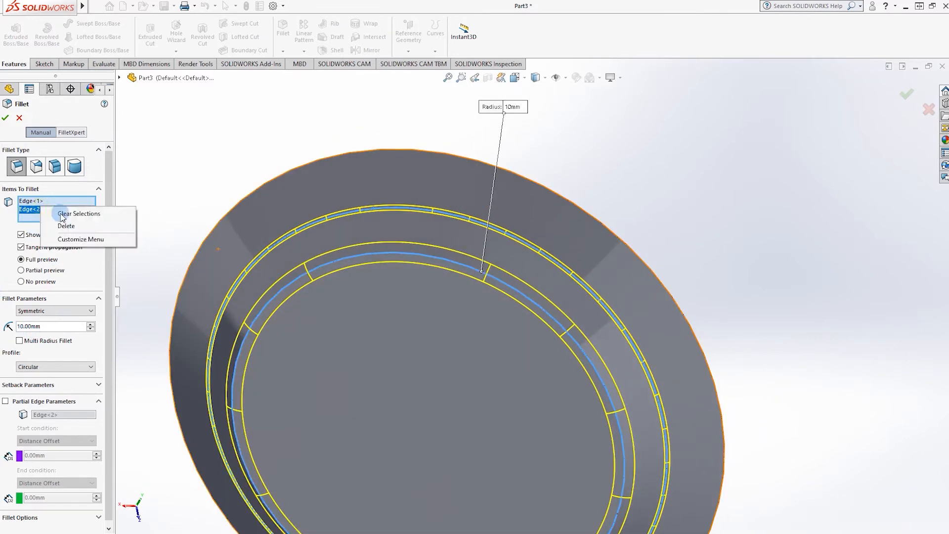
click(69, 211)
click(396, 252)
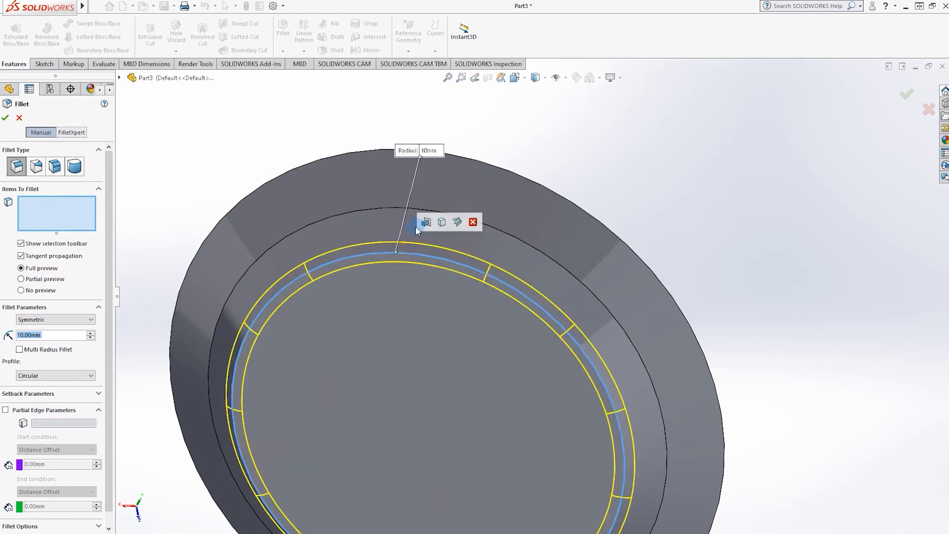
click(413, 206)
middle_drag(496, 226, 321, 269)
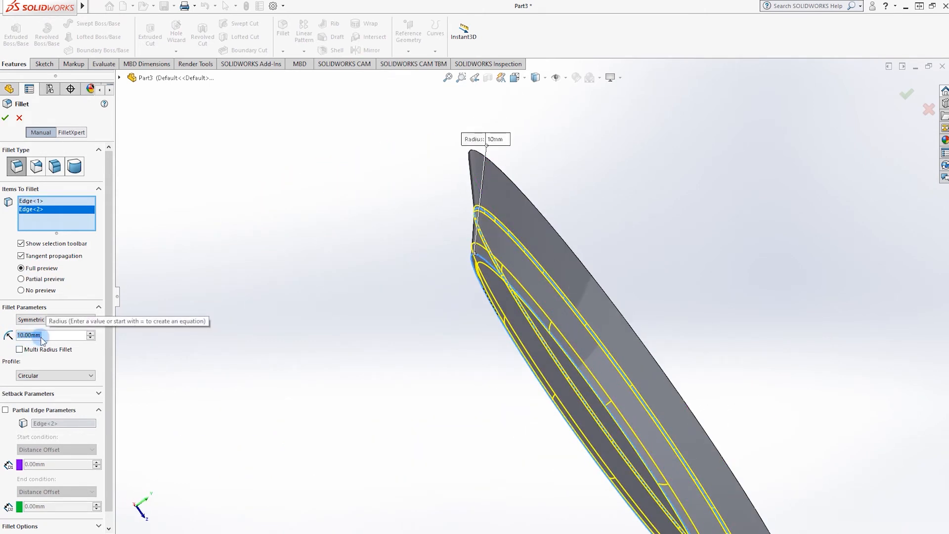
click(592, 278)
right_click(35, 218)
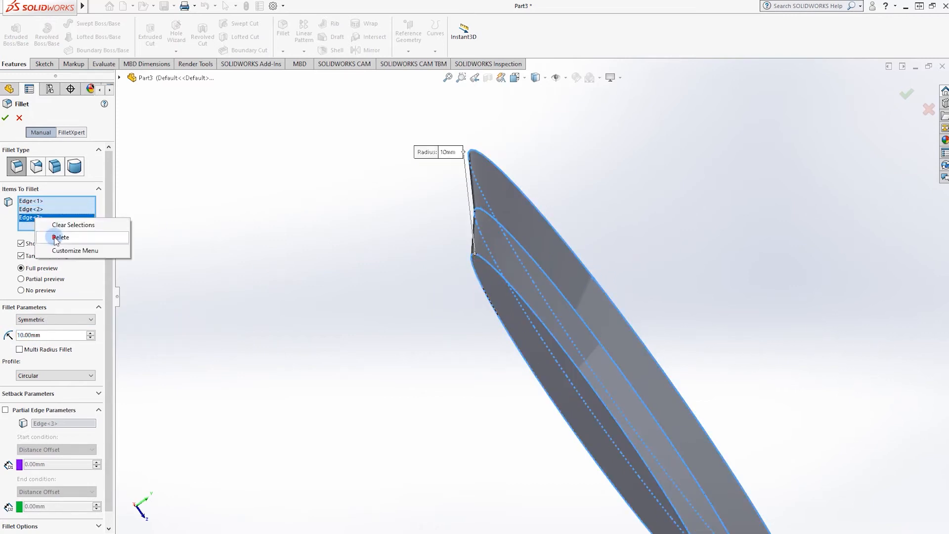
click(54, 236)
click(6, 118)
Shell the body to a 3 mm wall thickness with the large top face removed.
middle_drag(317, 219, 410, 354)
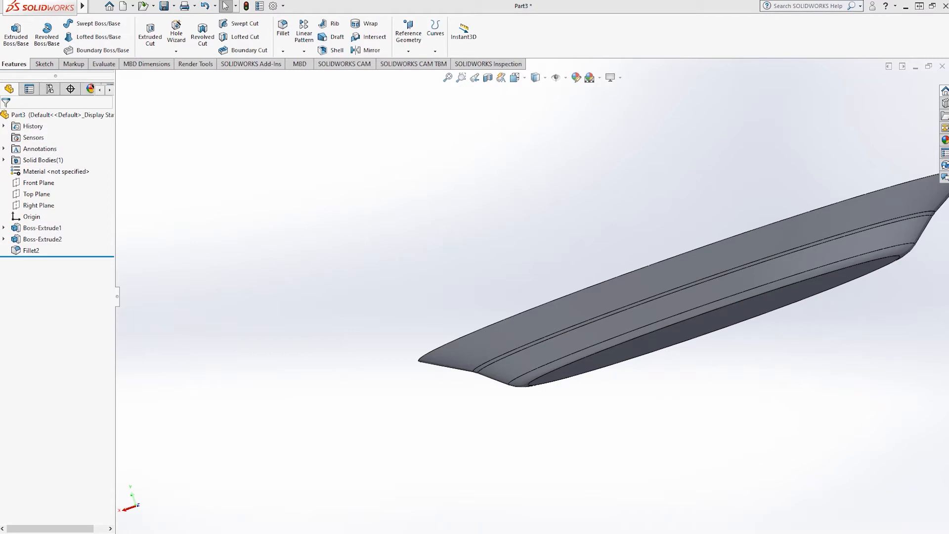
middle_drag(241, 237, 621, 333)
click(326, 50)
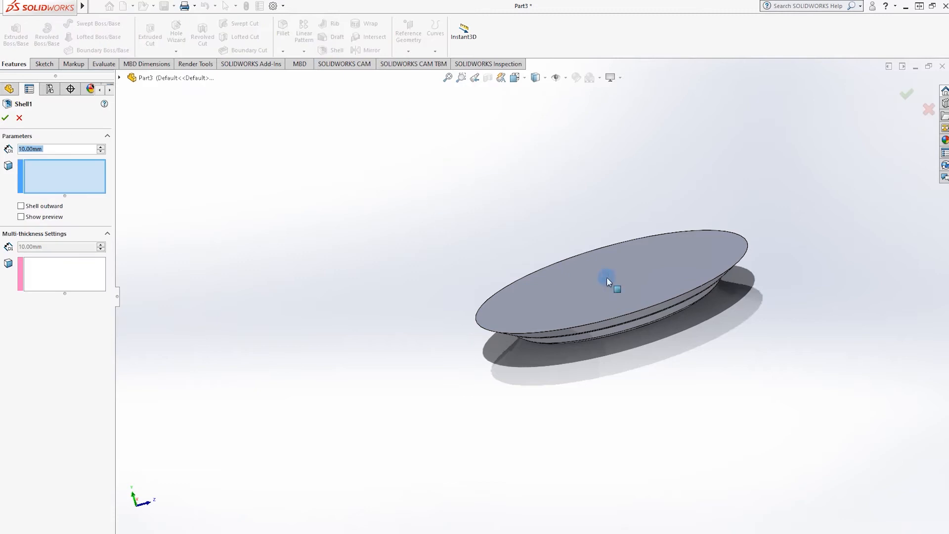
click(527, 272)
text(3)
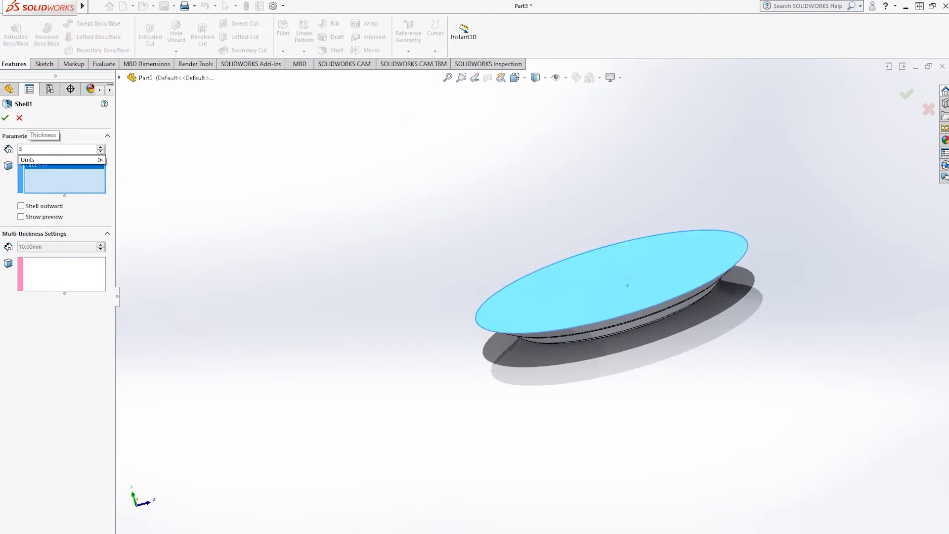
click(5, 119)
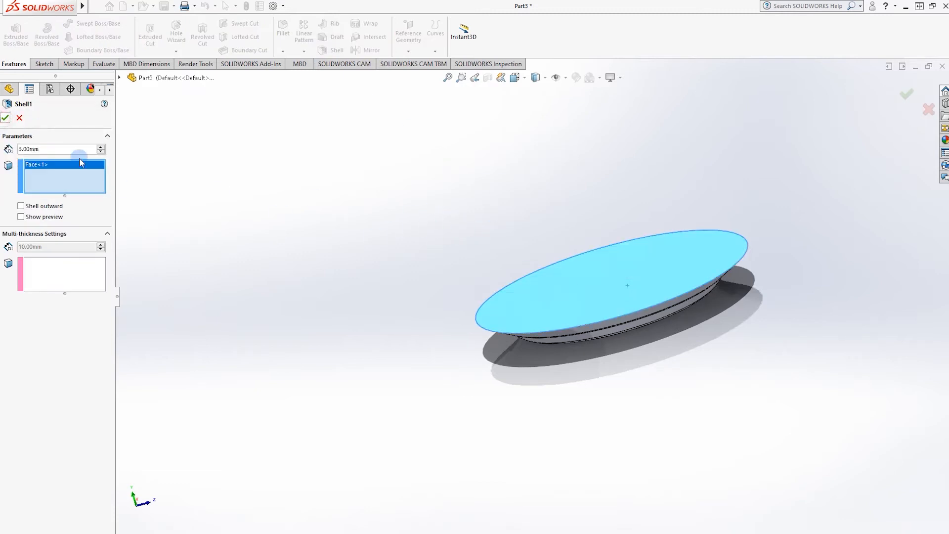
click(6, 119)
Try to fillet the plate's inner and outer rim edges with a 5 mm radius.
middle_drag(576, 227, 391, 462)
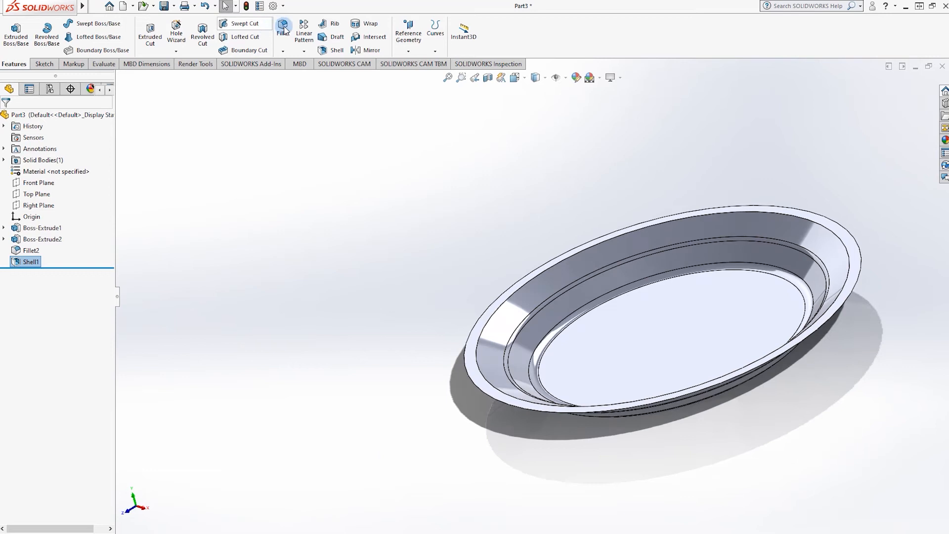
click(503, 298)
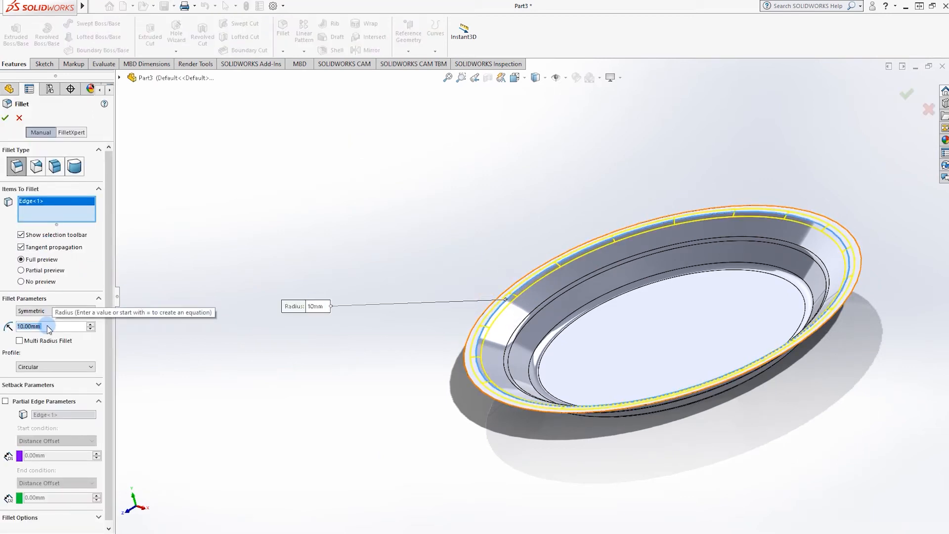
text(5)
key(Return)
middle_drag(514, 352, 642, 262)
scroll(470, 293, down, 8)
click(426, 278)
middle_drag(439, 302, 457, 277)
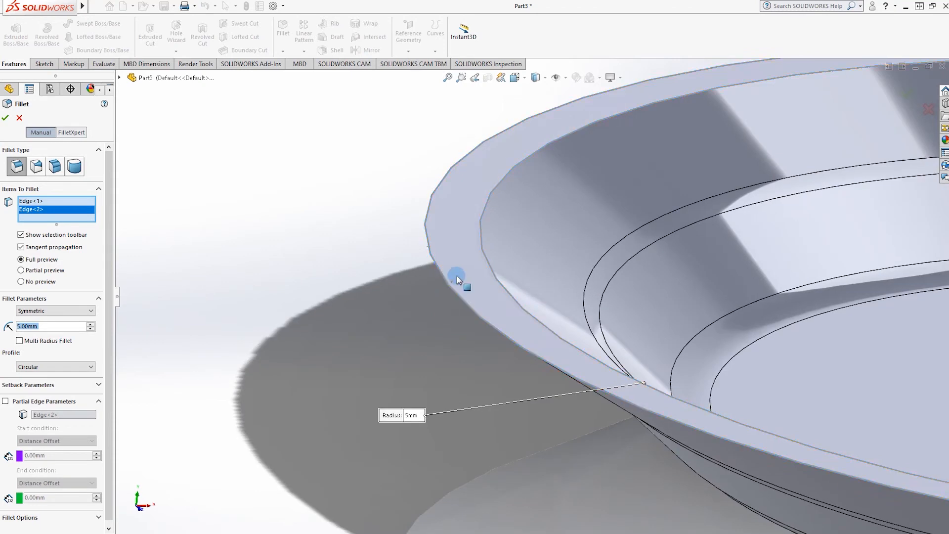
Try radii of 2 mm and 1 mm for the fillet on the two rim edges.
right_click(31, 211)
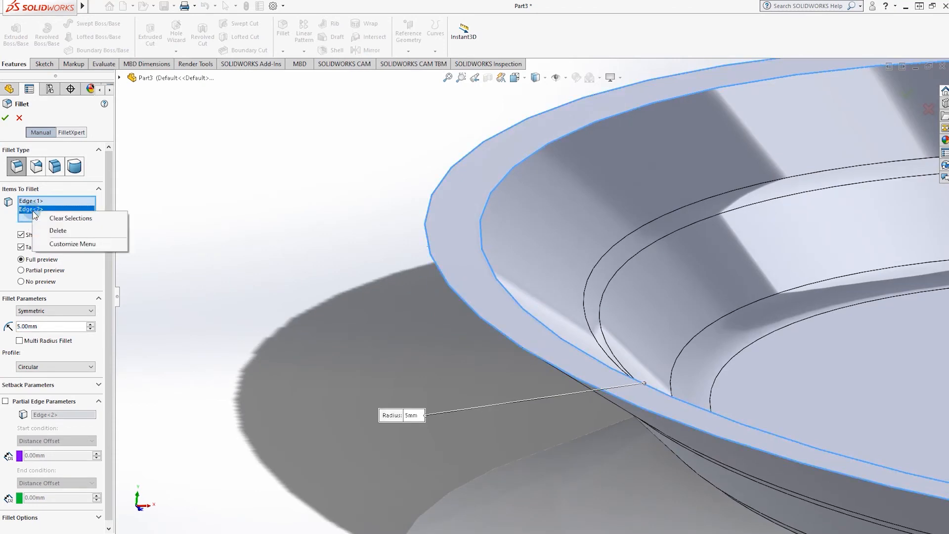
click(37, 326)
key(BackSpace)
key(BackSpace)
key(BackSpace)
key(BackSpace)
key(BackSpace)
text(2)
key(Return)
text(1)
key(Return)
middle_drag(402, 313, 434, 296)
click(48, 325)
Remove the outer rim edge from the fillet selection and set the radius to 10 mm.
right_click(45, 209)
click(55, 229)
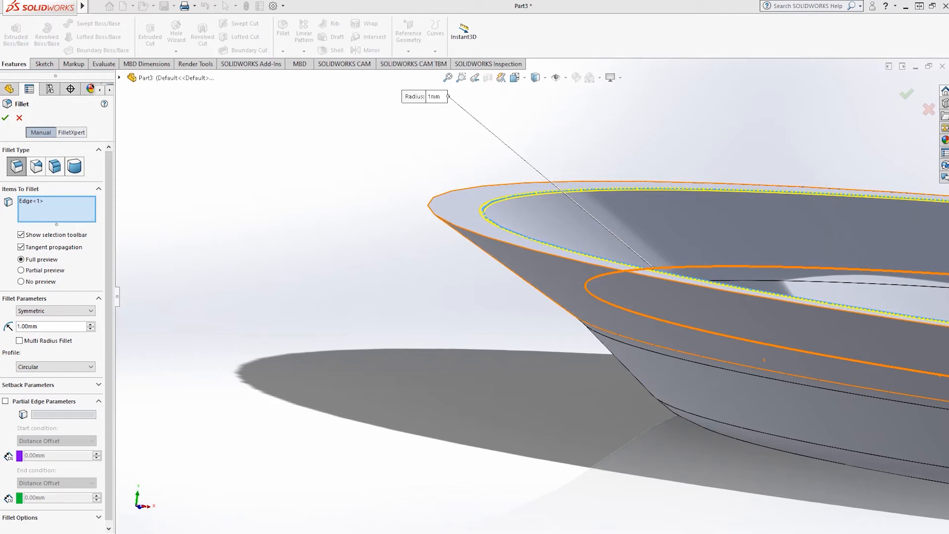
middle_drag(488, 270, 490, 318)
drag(51, 326, 18, 326)
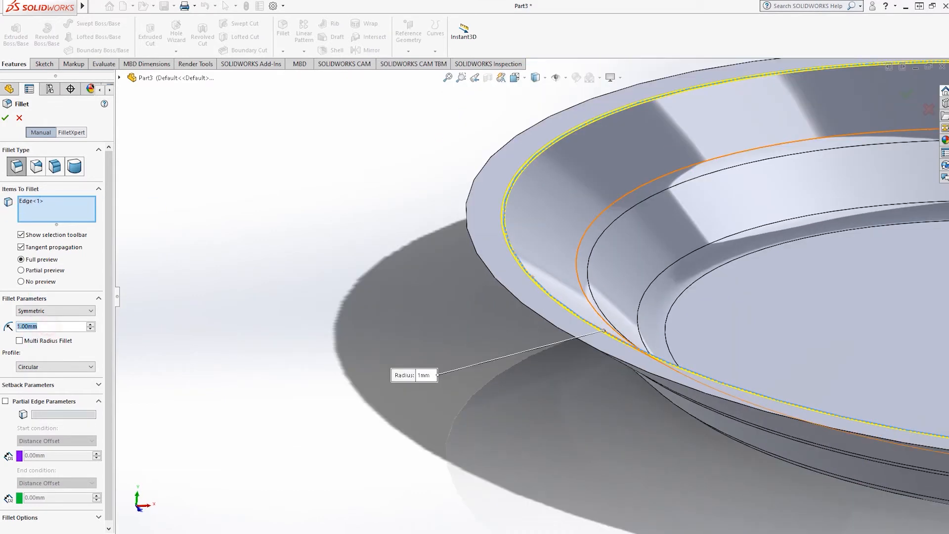
text(10)
Clear the fillet selection and reselect the plate's inner rim edge for the 10 mm radius.
click(602, 247)
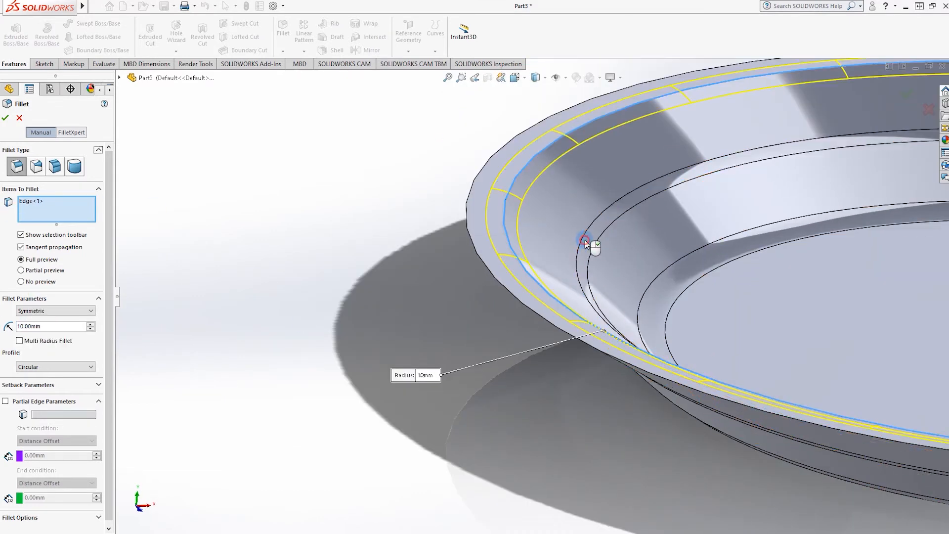
right_click(48, 207)
click(58, 212)
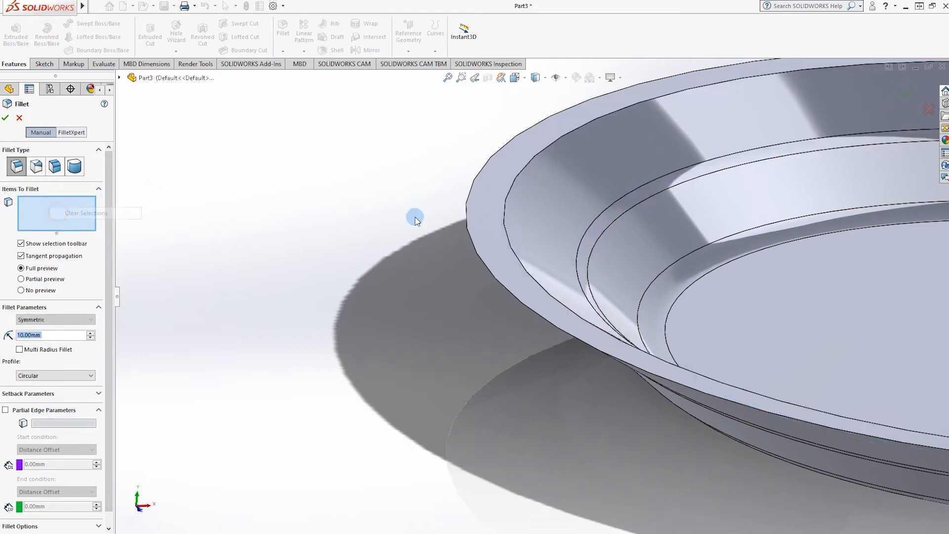
click(515, 184)
scroll(599, 194, up, 6)
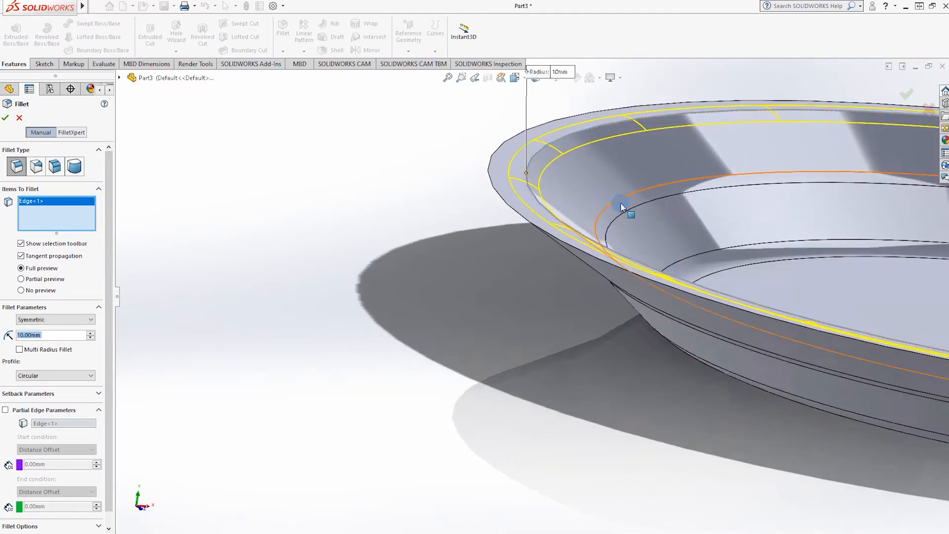
scroll(858, 341, down, 10)
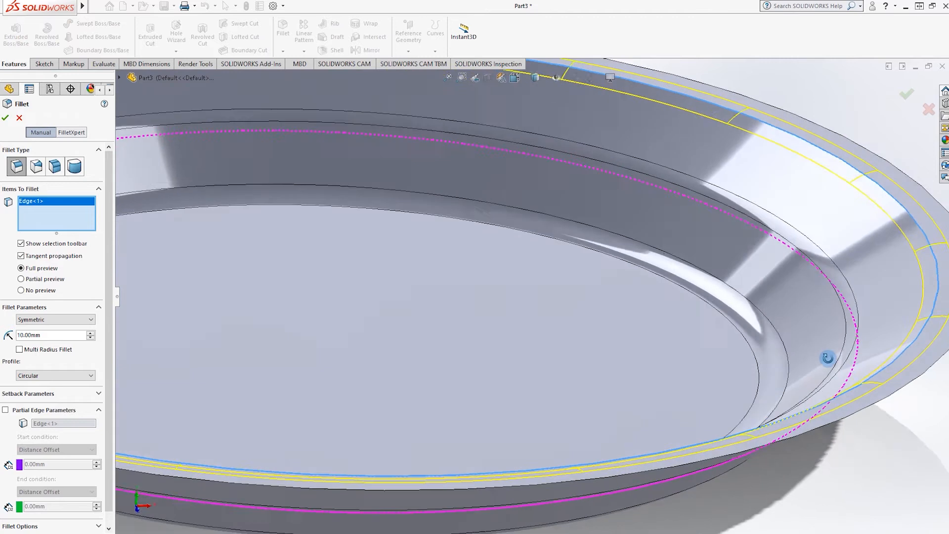
Try adding the inner wall faces to the fillet selection and remove them from it.
click(867, 245)
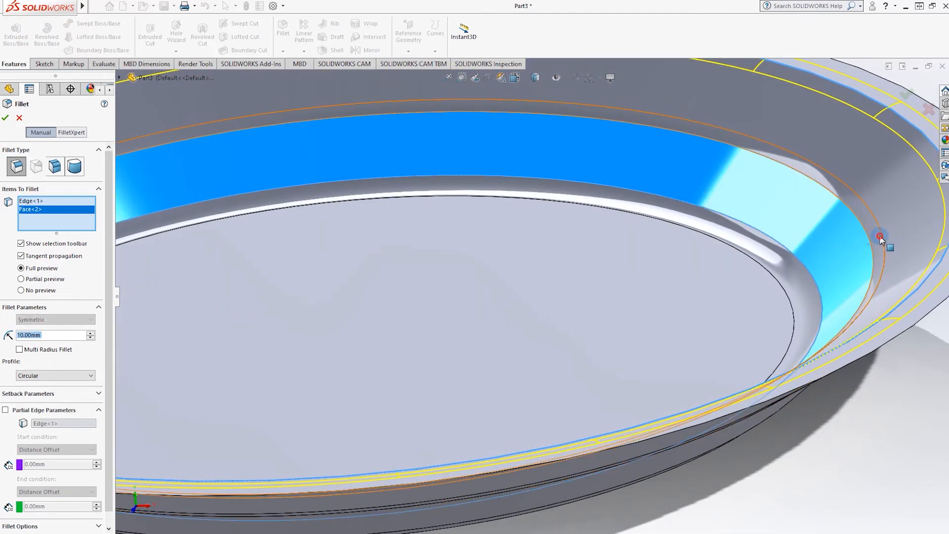
click(876, 242)
right_click(41, 220)
click(57, 235)
right_click(38, 210)
click(55, 227)
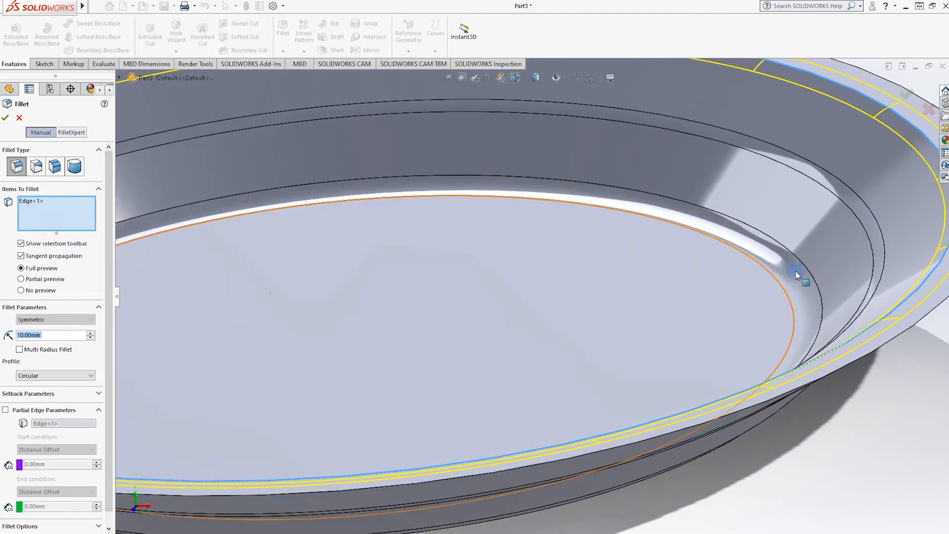
Add the narrow step face on the inner wall to the selection and apply the 10 mm fillet.
click(864, 217)
scroll(188, 229, up, 2)
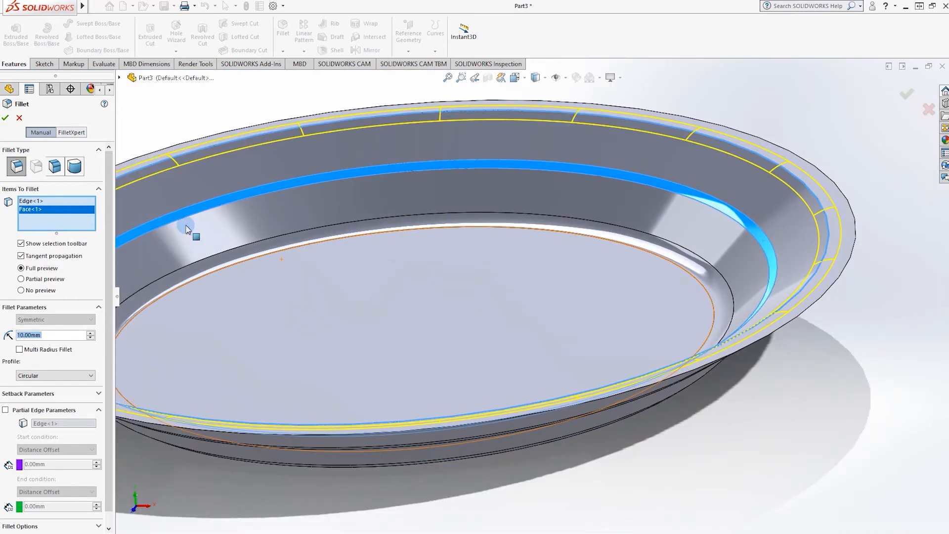
click(6, 119)
middle_drag(697, 249, 371, 143)
click(282, 51)
click(302, 76)
middle_drag(333, 217, 304, 45)
click(20, 117)
click(283, 52)
click(304, 51)
key(Escape)
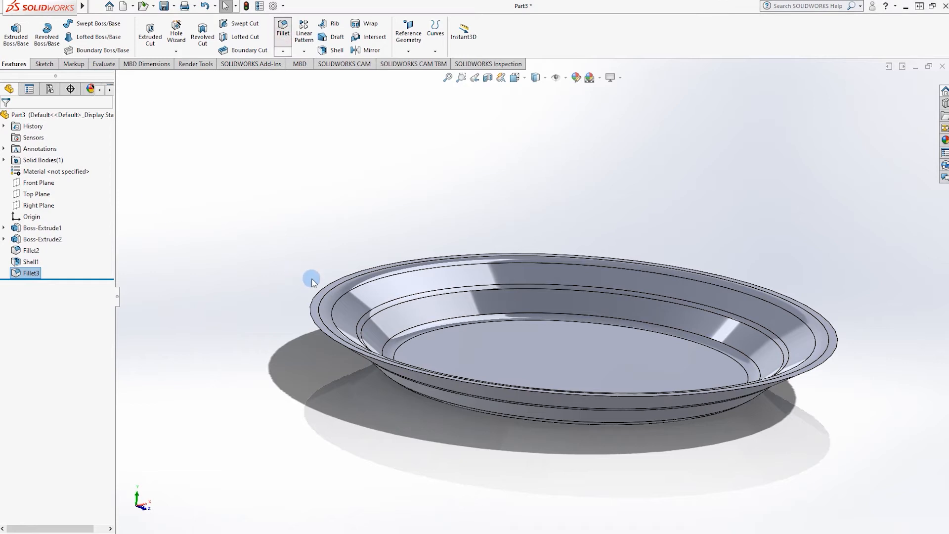
Start a fillet on the plate's outer rim edge with a 2 mm radius.
middle_drag(314, 279, 337, 280)
click(46, 204)
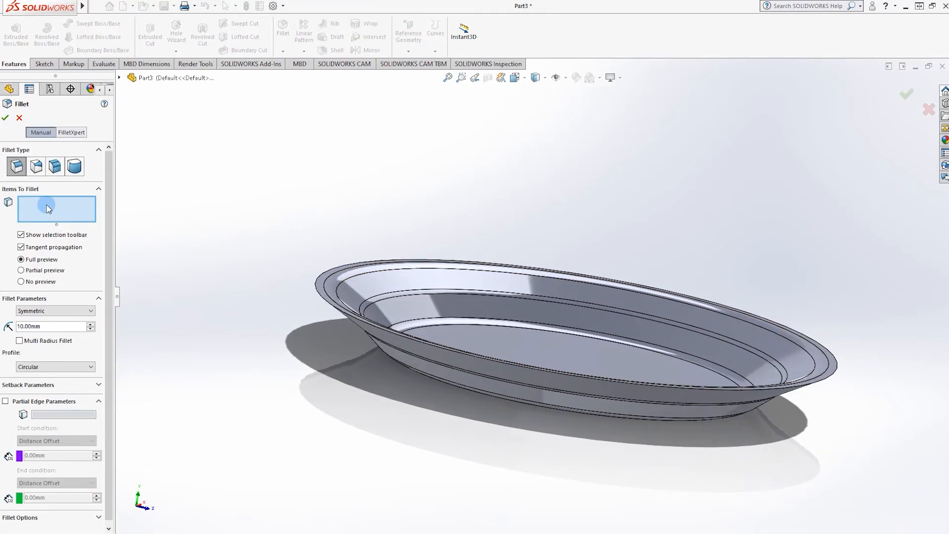
click(316, 285)
text(2)
key(Return)
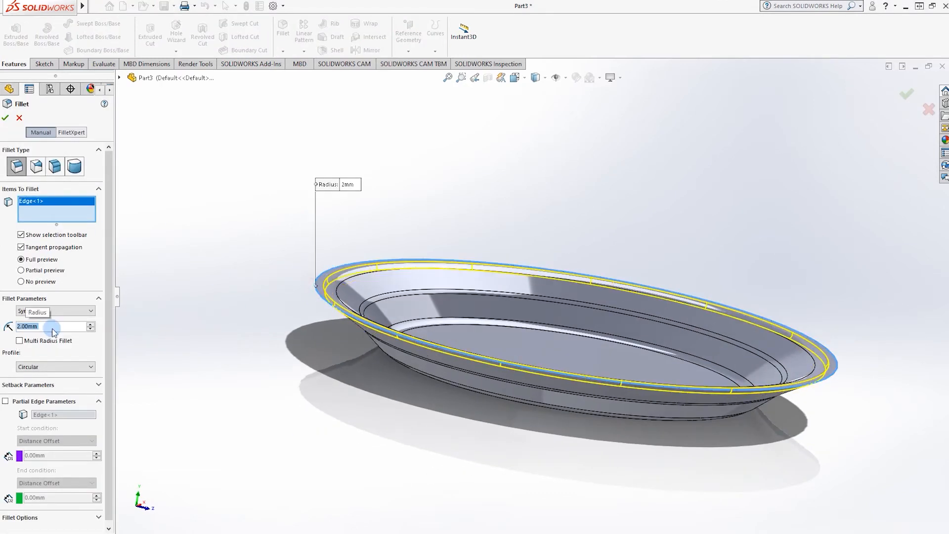
scroll(317, 319, down, 5)
middle_drag(186, 305, 196, 282)
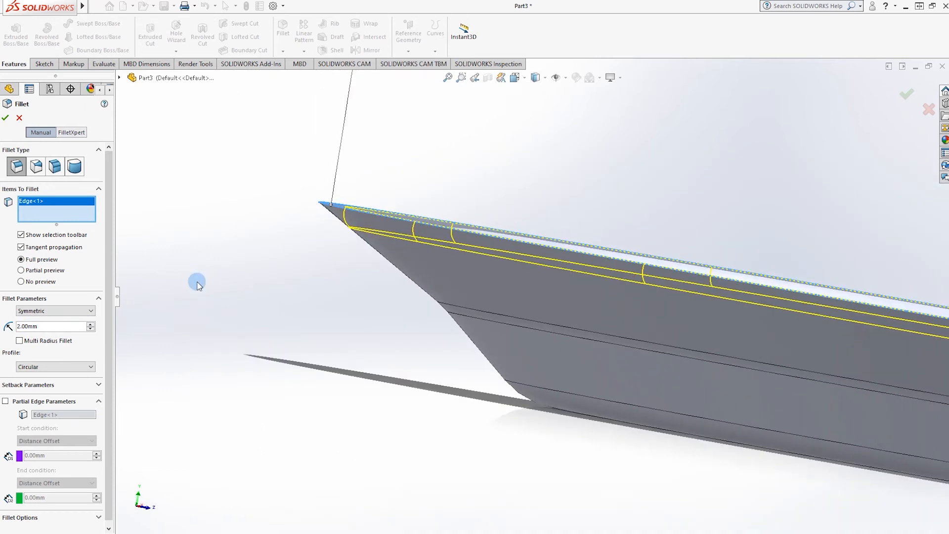
Try a 1 mm radius for the outer rim fillet.
click(55, 326)
text(1)
key(Return)
scroll(368, 227, down, 3)
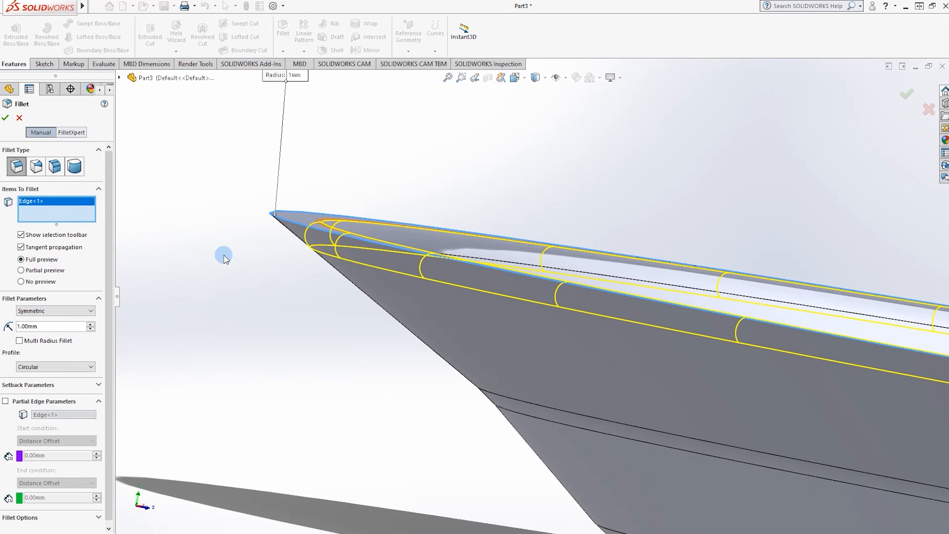
Set the outer rim fillet's radius to 2 mm and apply it.
right_click(44, 325)
click(46, 329)
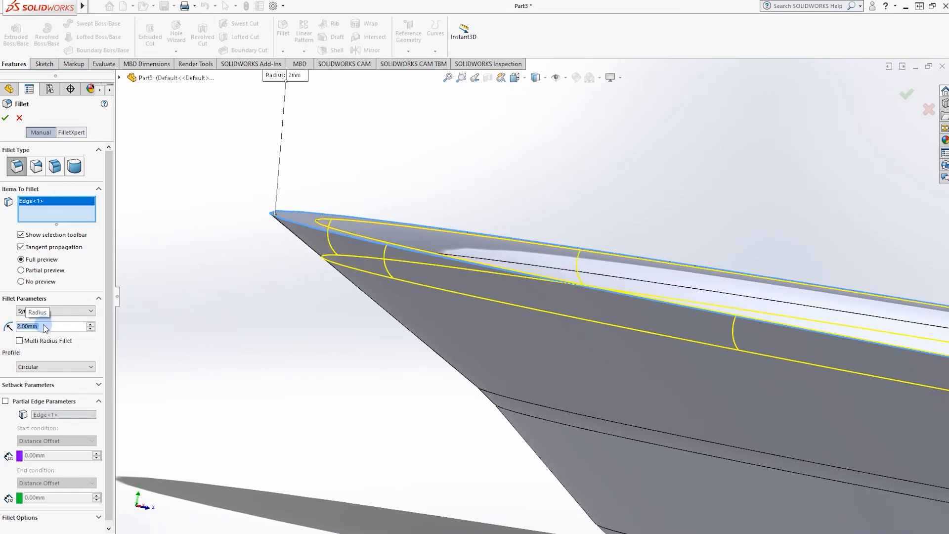
click(918, 101)
Switch the plate's display style to shaded without edges.
mouse_move(560, 186)
middle_down()
mouse_move(589, 226)
mouse_move(656, 240)
mouse_move(638, 220)
middle_up()
click(537, 79)
click(535, 104)
click(635, 166)
mouse_move(634, 166)
middle_down()
mouse_move(654, 185)
mouse_move(631, 250)
mouse_move(523, 185)
mouse_move(392, 182)
mouse_move(533, 139)
middle_up()
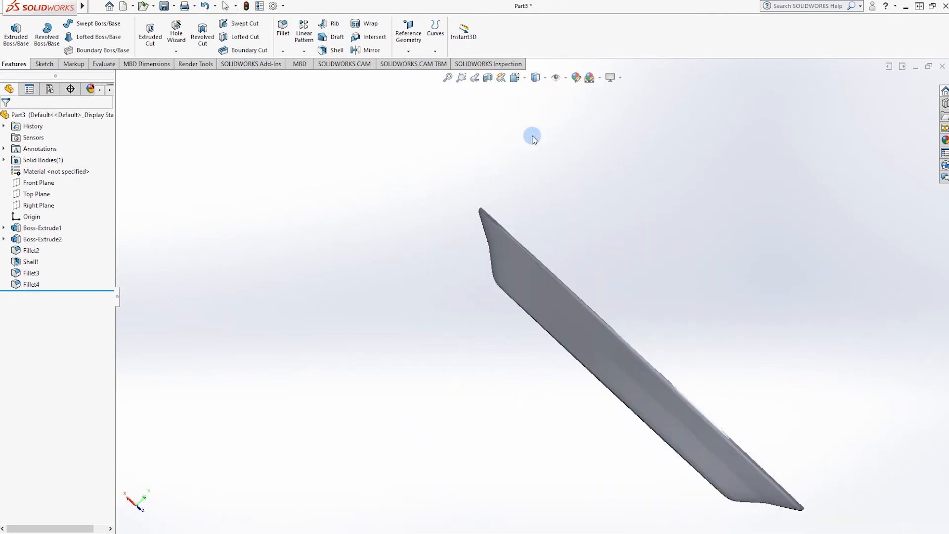
Open the part's appearance settings together with the library of appearances.
click(576, 78)
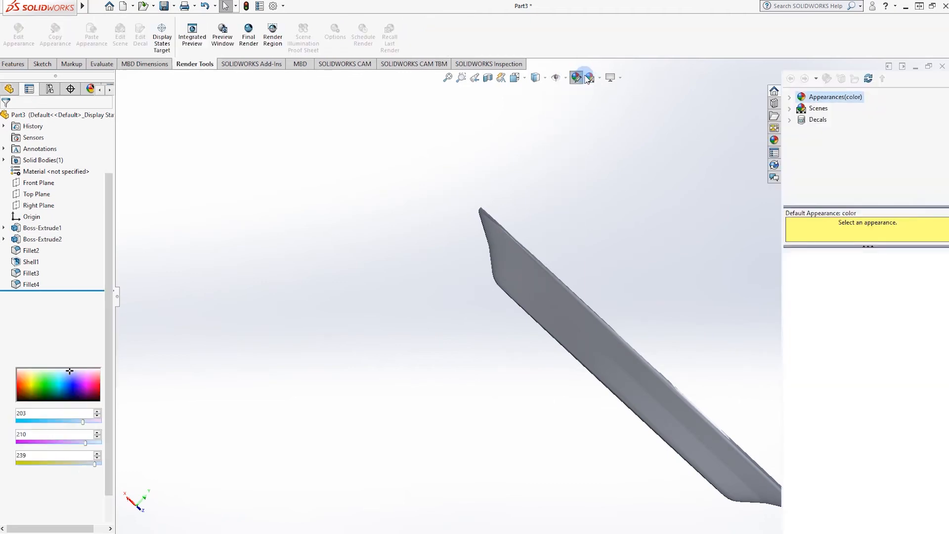
click(773, 131)
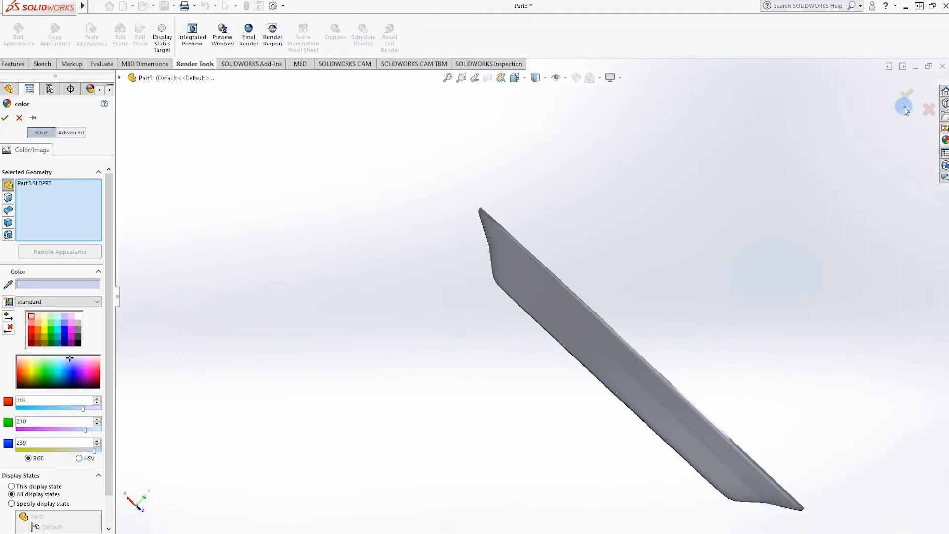
click(945, 140)
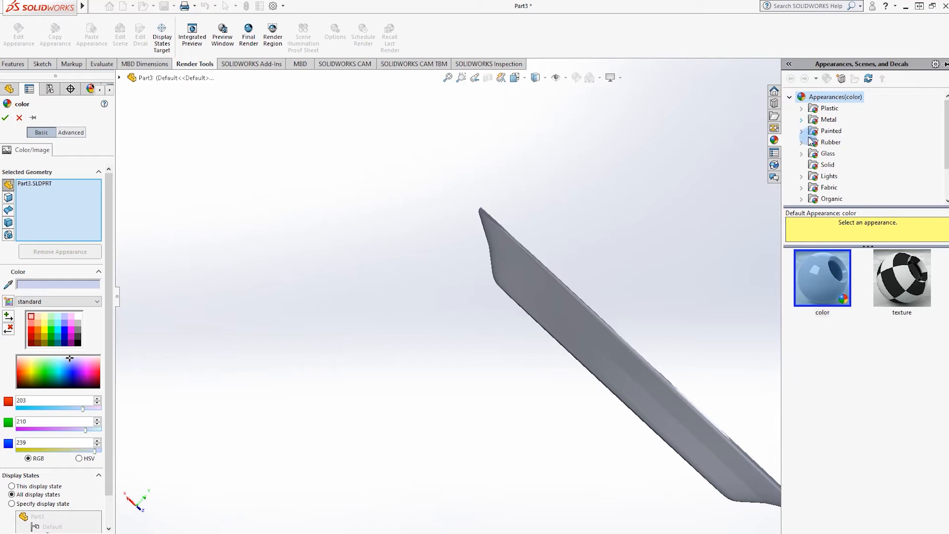
scroll(809, 143, down, 3)
scroll(809, 149, up, 3)
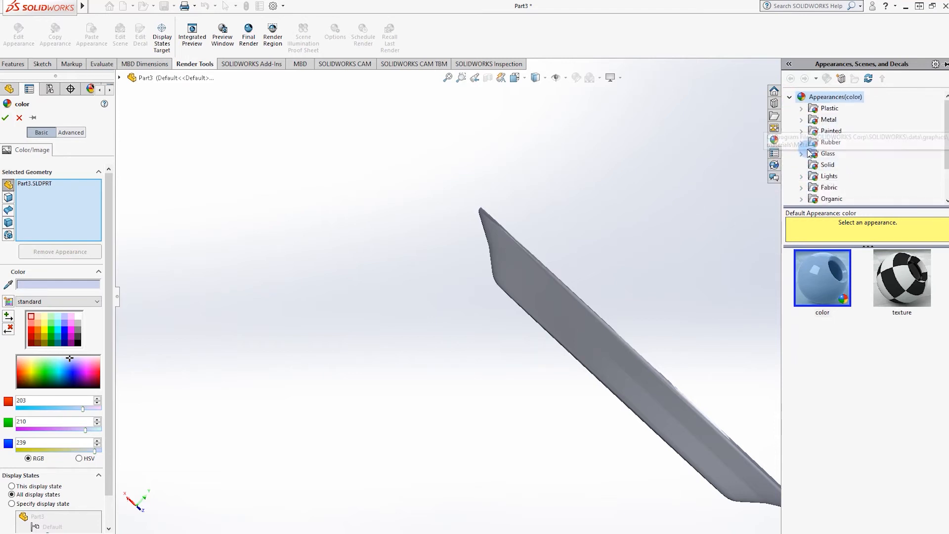
Examine the glass appearances, including the Gloss and Textured groups.
click(824, 166)
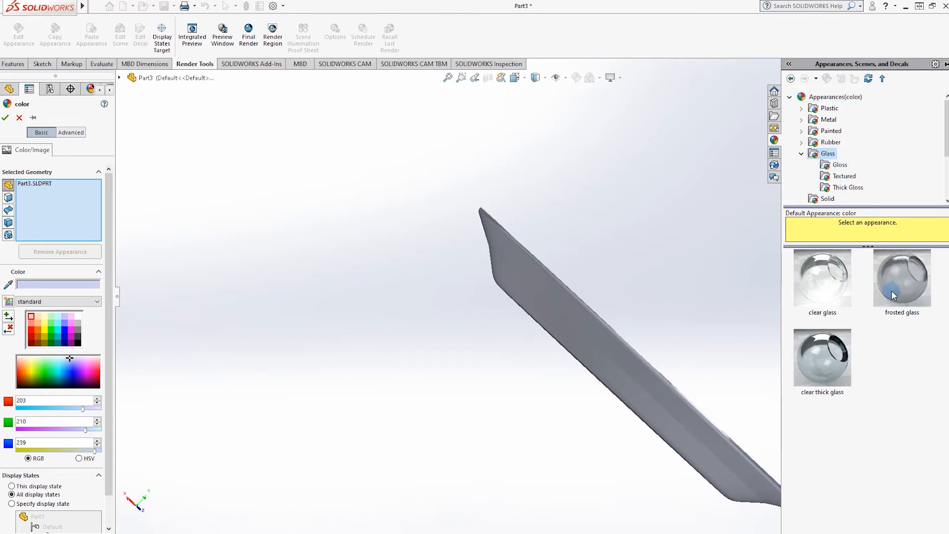
click(834, 165)
scroll(837, 338, down, 1)
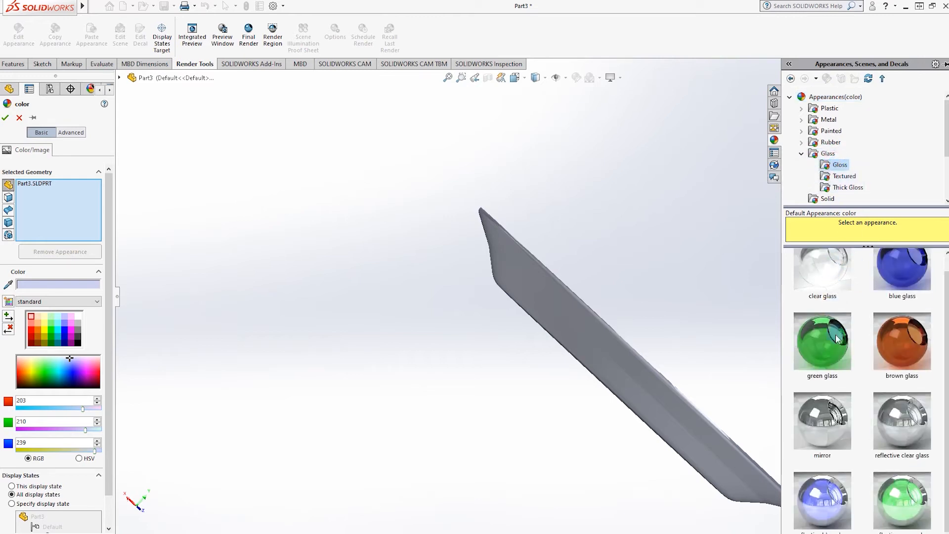
click(844, 178)
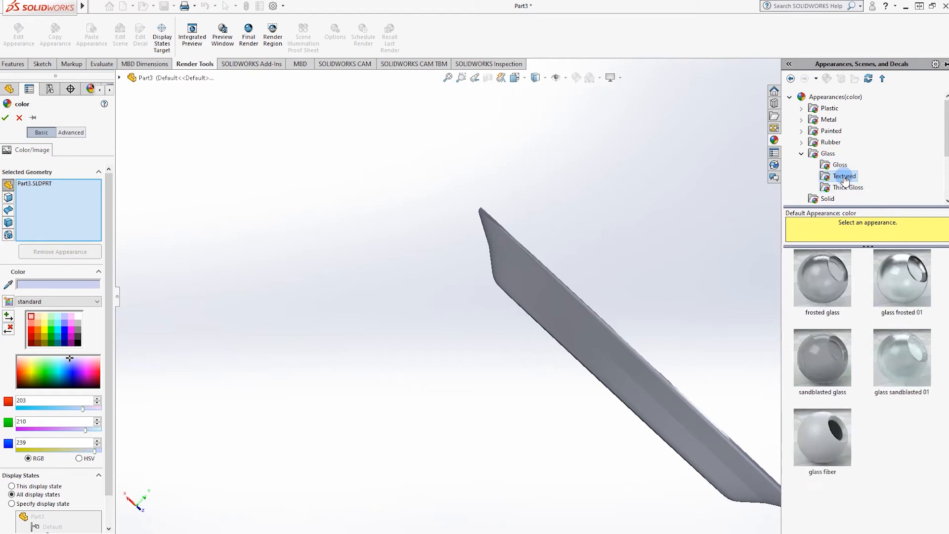
click(793, 158)
scroll(804, 190, down, 2)
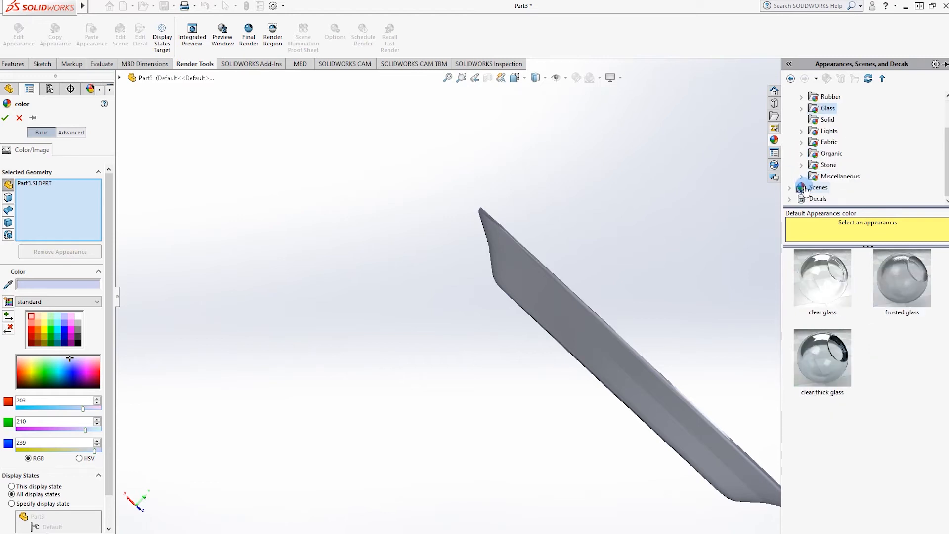
Apply the white marble appearance from the architectural stone appearances to the whole plate.
click(824, 166)
click(802, 166)
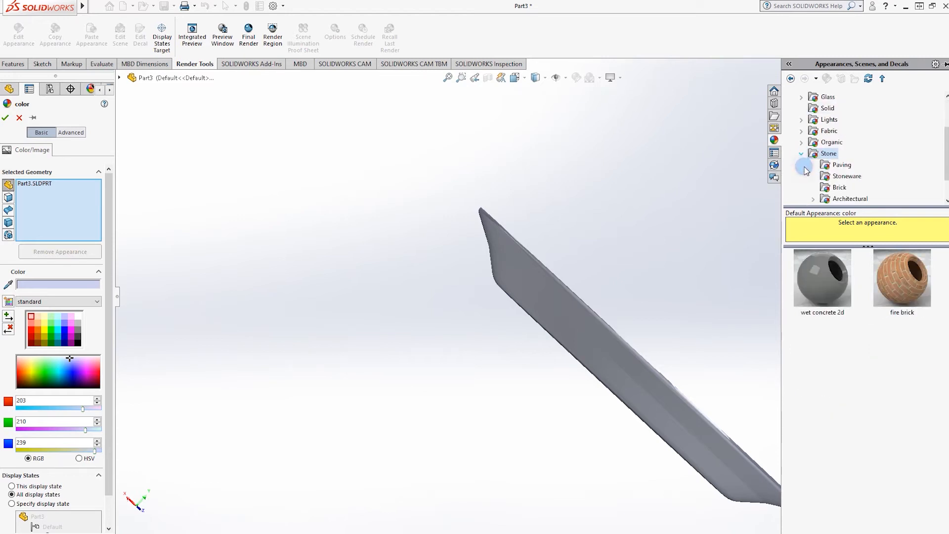
click(830, 167)
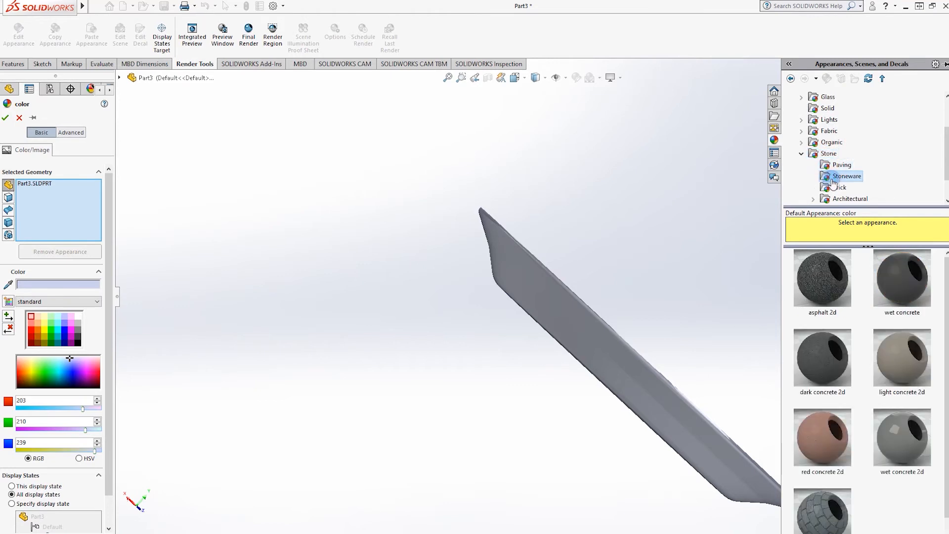
scroll(834, 183, down, 2)
click(837, 154)
click(835, 167)
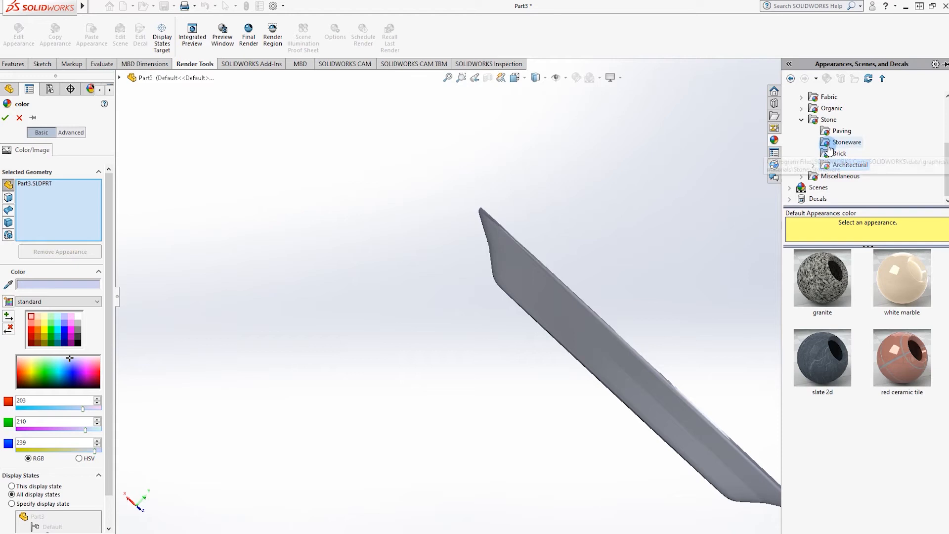
drag(901, 280, 684, 318)
middle_drag(684, 318, 586, 134)
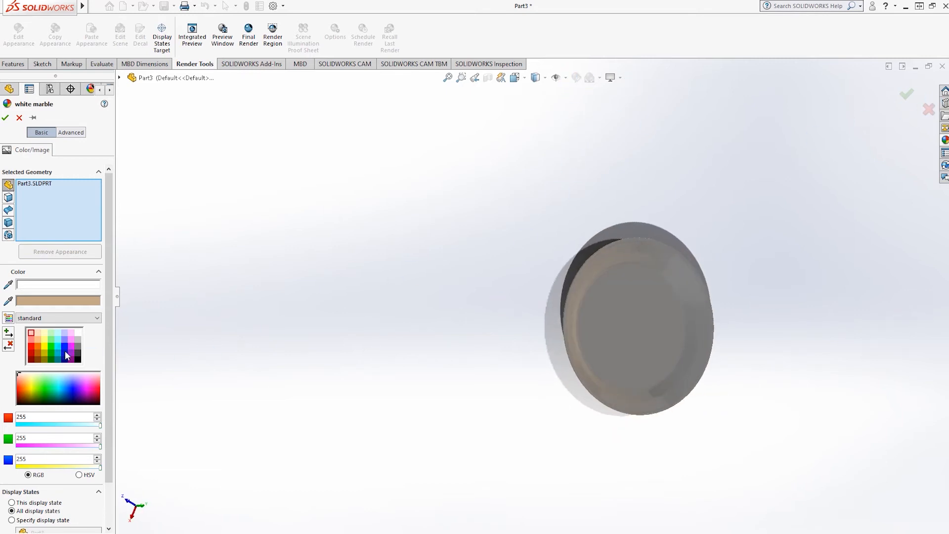
Set the marble's first colour to light peach, RGB 254, 222, 194, and show the plate in isometric view.
click(37, 340)
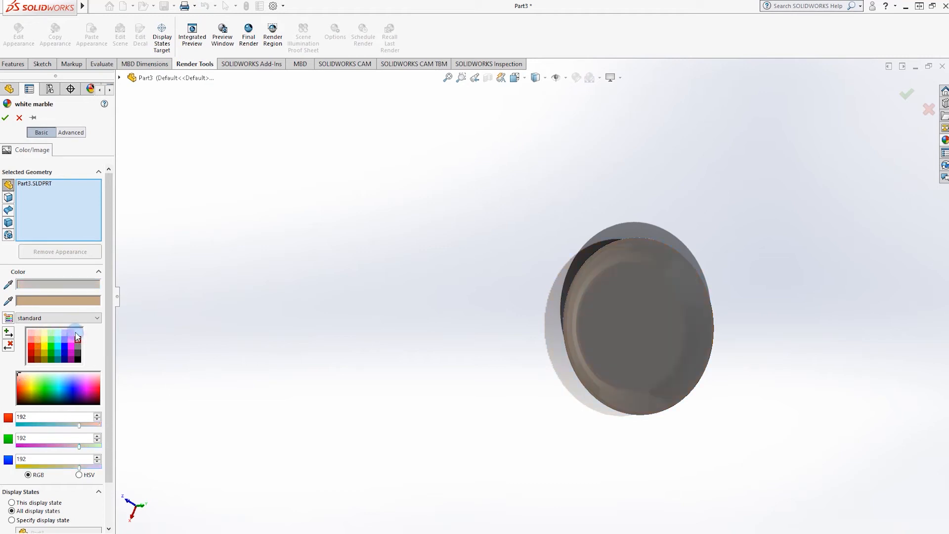
click(59, 333)
click(43, 333)
click(31, 333)
click(40, 333)
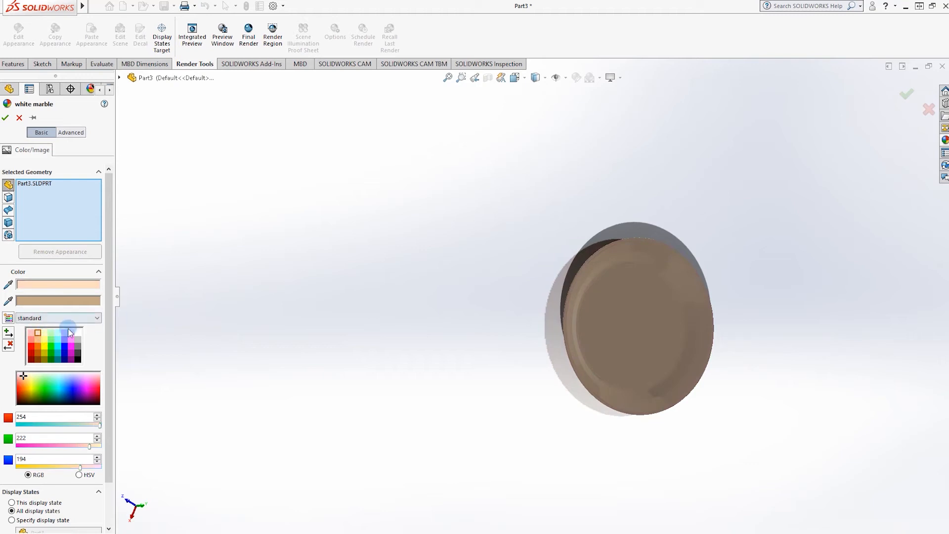
click(922, 98)
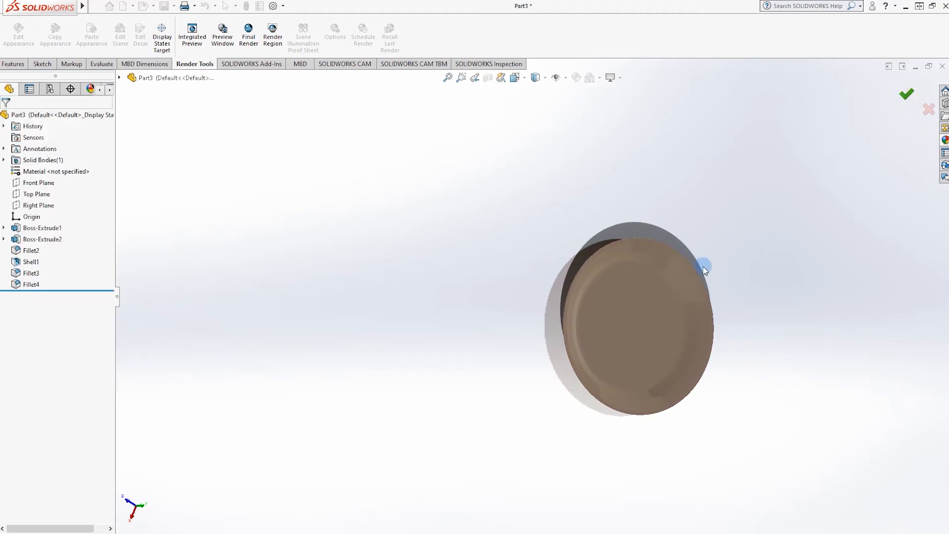
middle_drag(708, 321, 948, 181)
key(ctrl+7)
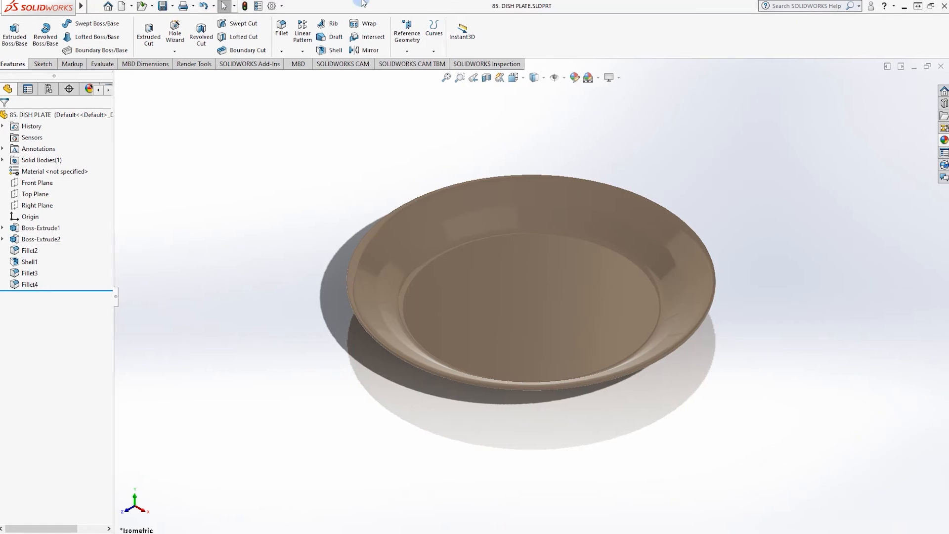
Make a drawing from the part using a custom sheet format file stored on the desktop.
click(132, 7)
click(146, 33)
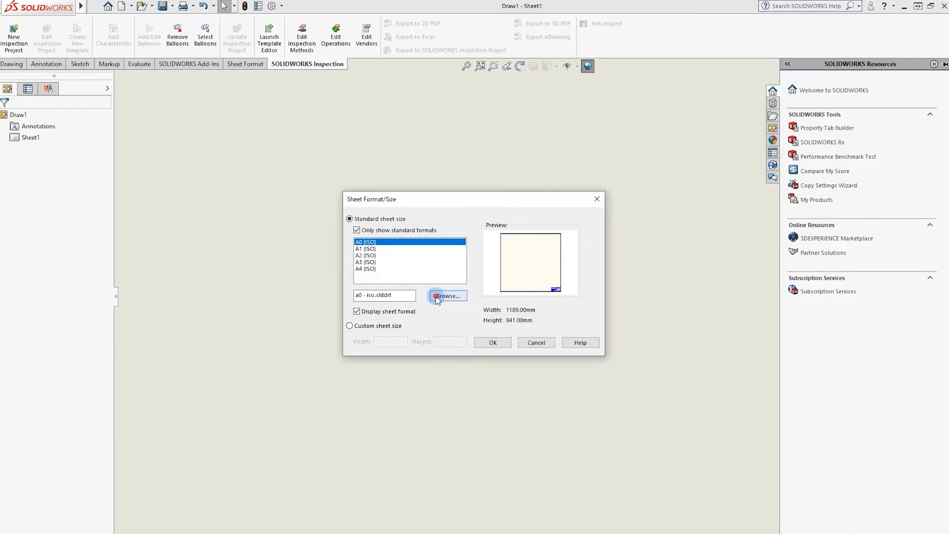
click(445, 296)
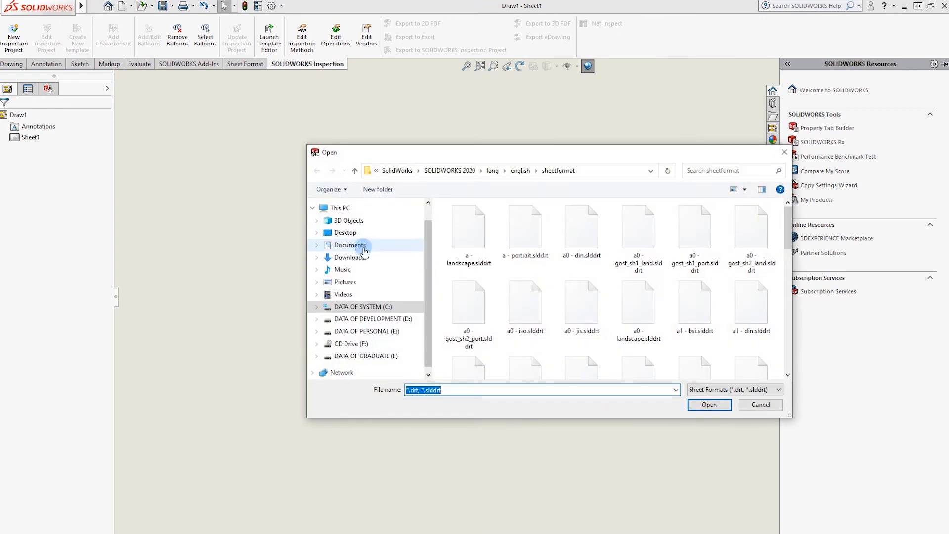
click(349, 245)
click(344, 232)
click(494, 218)
click(709, 404)
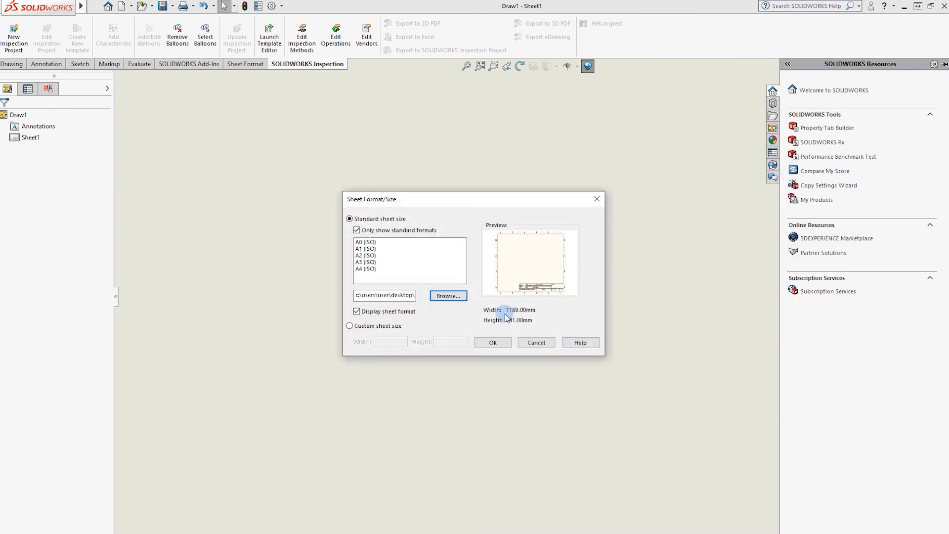
click(493, 343)
Place the plate's circular view on the sheet and add projected views above it and to its right.
mouse_move(812, 203)
mouse_down()
mouse_move(475, 336)
mouse_move(338, 332)
mouse_up()
click(347, 186)
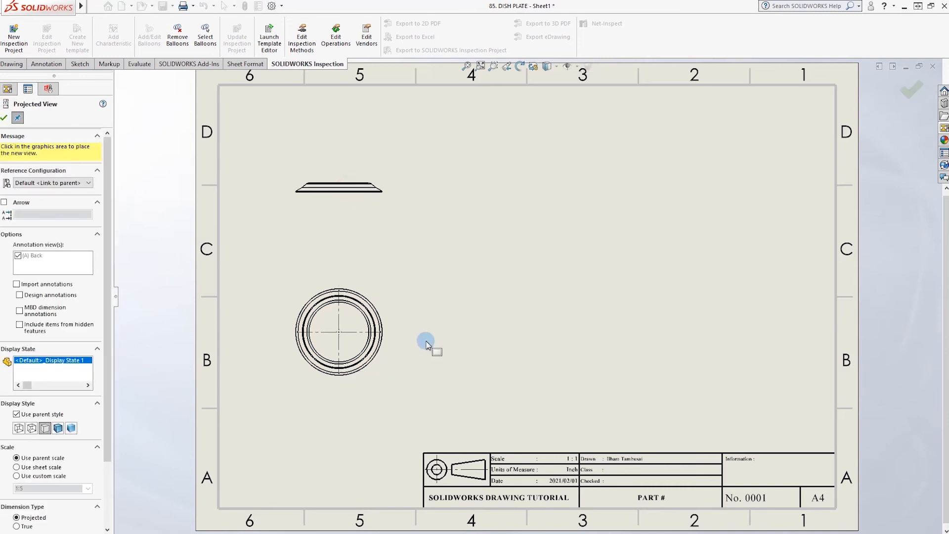
click(524, 349)
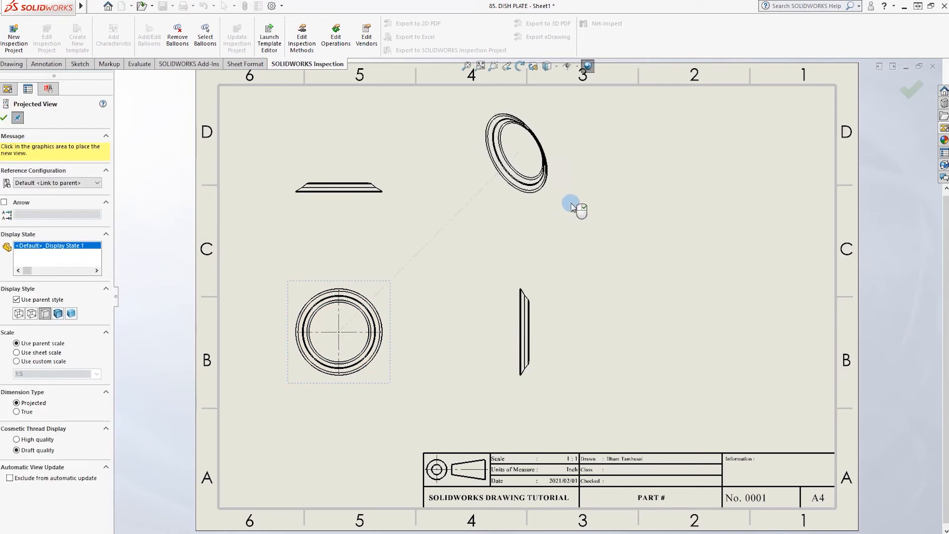
key(Escape)
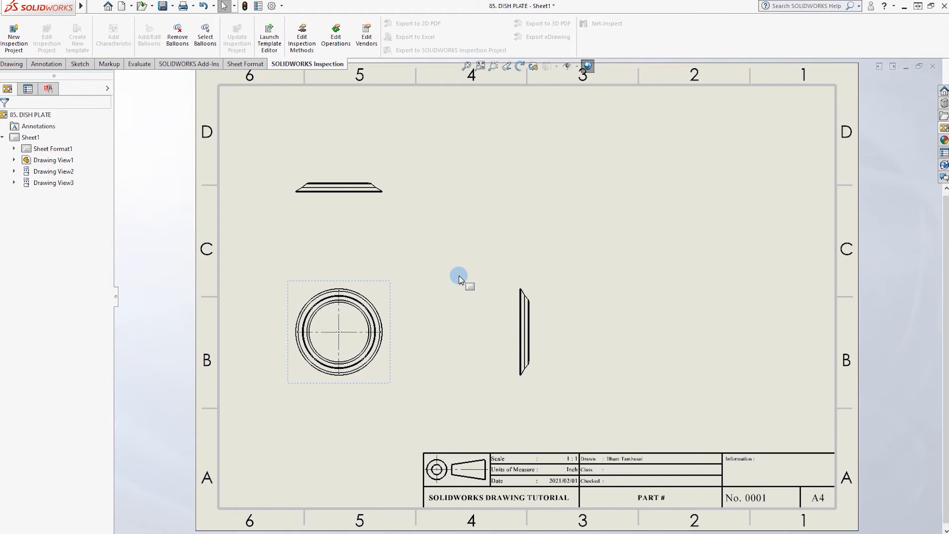
Delete the projected view above the circular view of the plate.
scroll(395, 301, down, 2)
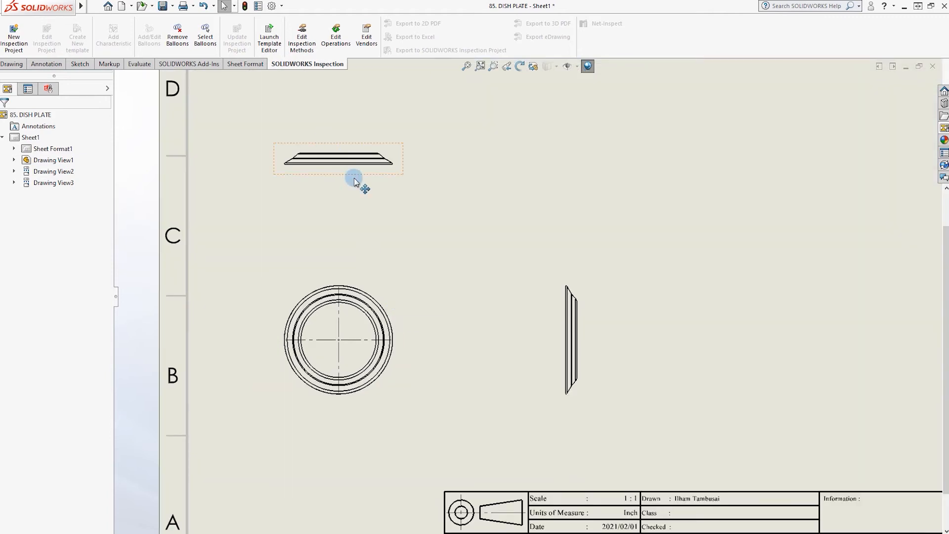
scroll(354, 170, down, 1)
click(370, 211)
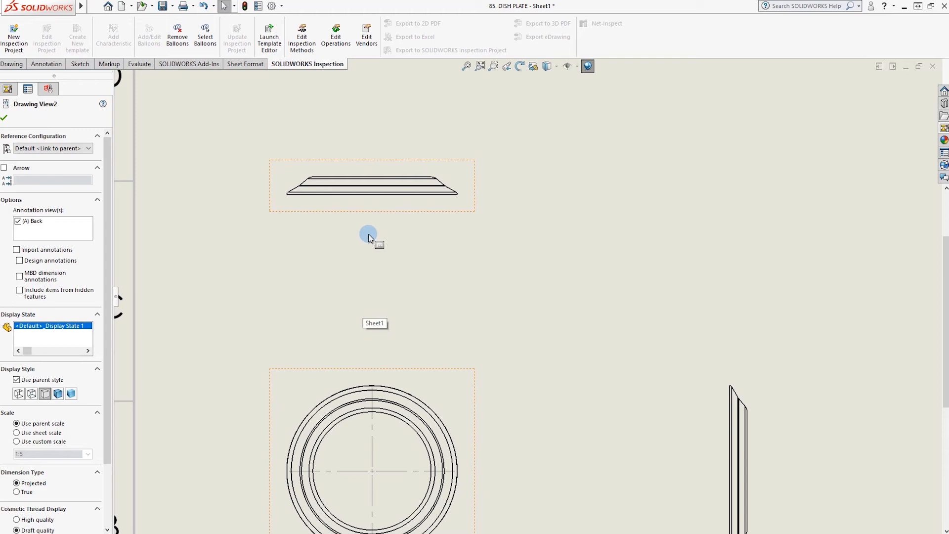
key(Delete)
click(542, 243)
Create section view A-A with a horizontal cutting line through the plate's centre and place it above the circular view.
click(11, 64)
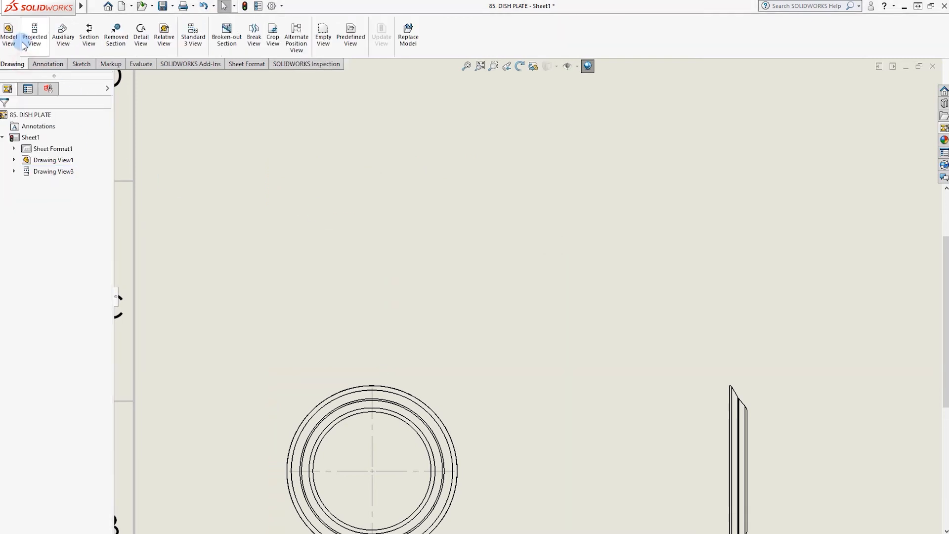
click(89, 36)
click(52, 269)
click(372, 470)
right_click(378, 251)
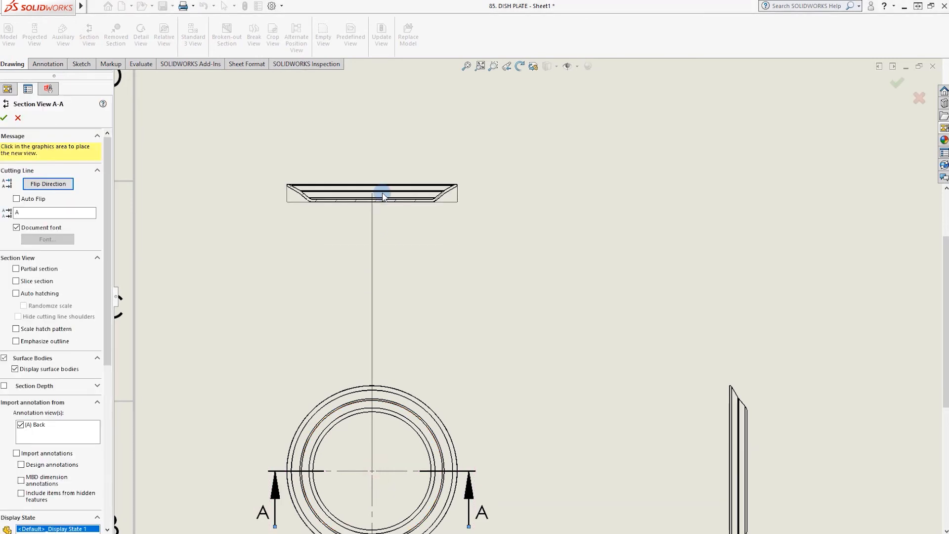
click(377, 193)
click(495, 262)
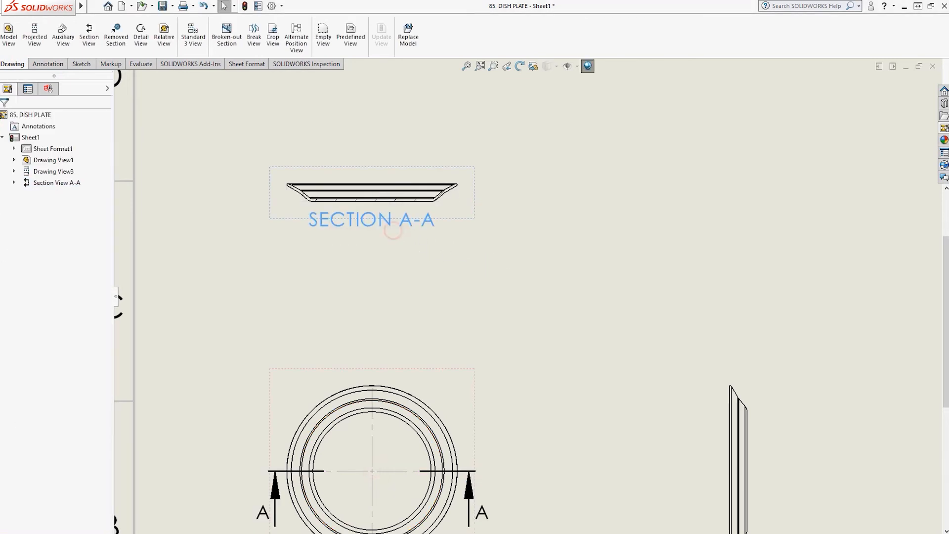
Dimension the plate's full outer diameter along the rim edge in the side view.
scroll(492, 401, down, 3)
scroll(491, 401, up, 3)
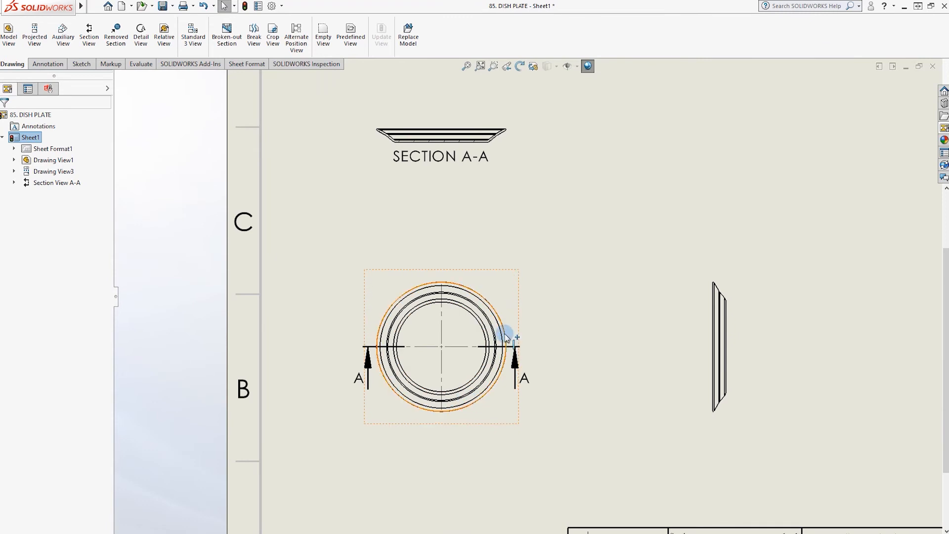
click(45, 64)
click(14, 32)
scroll(642, 297, up, 3)
click(588, 252)
scroll(617, 252, down, 3)
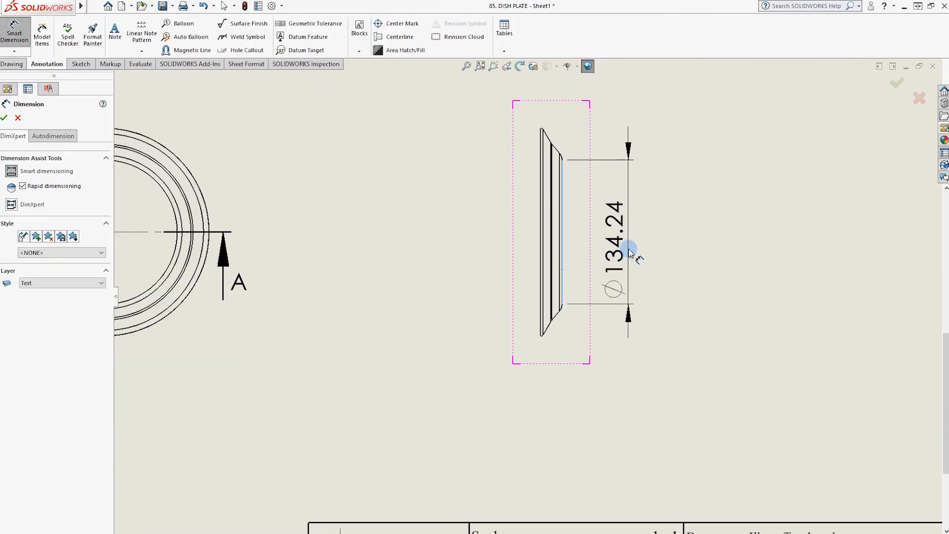
key(Escape)
scroll(537, 163, up, 2)
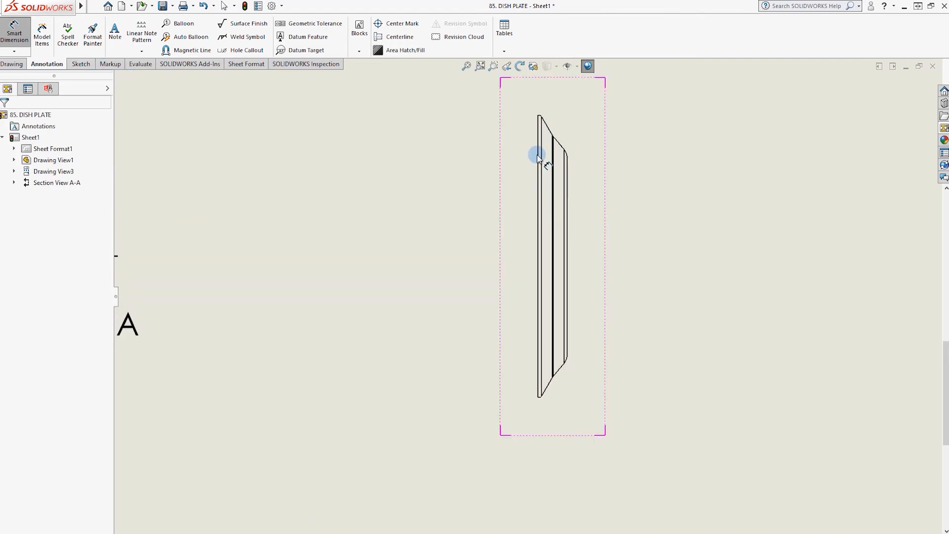
click(544, 157)
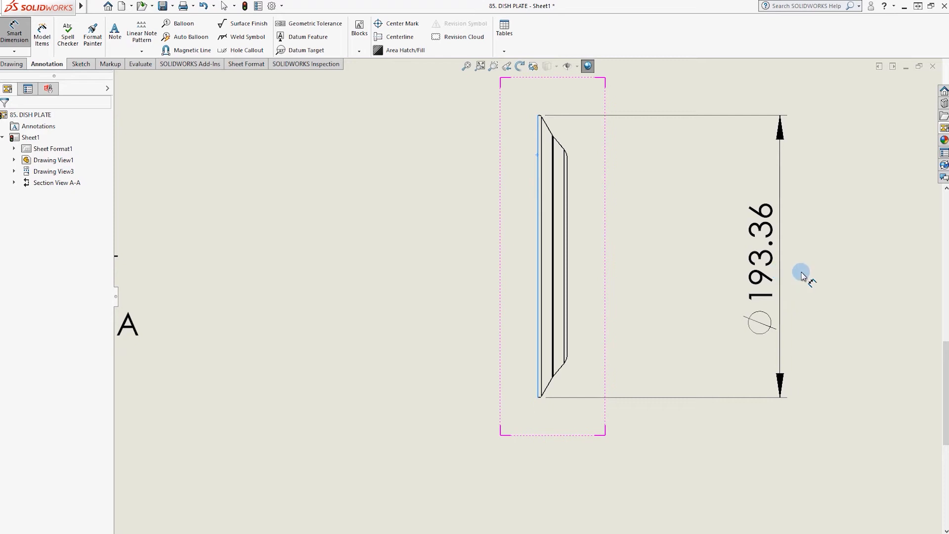
click(838, 277)
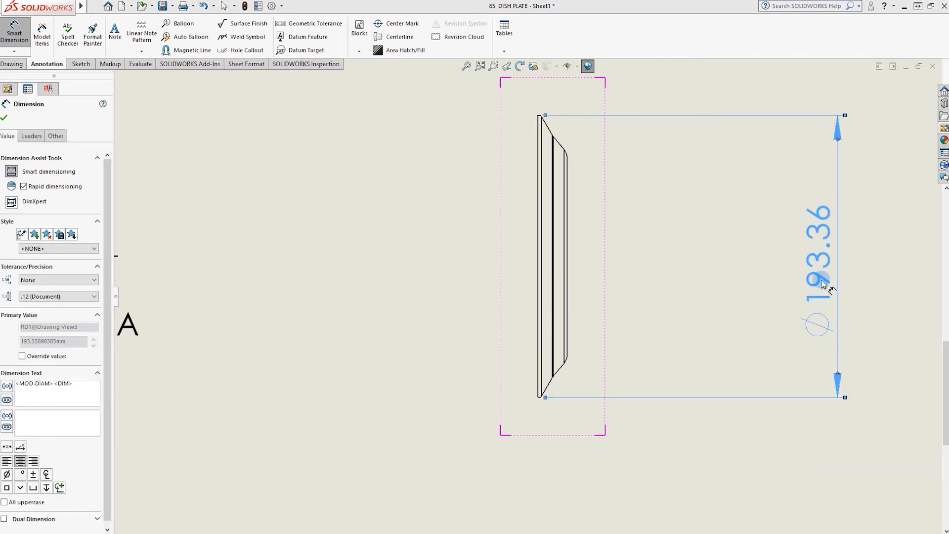
Override the outer diameter dimension's value with 200.
click(34, 356)
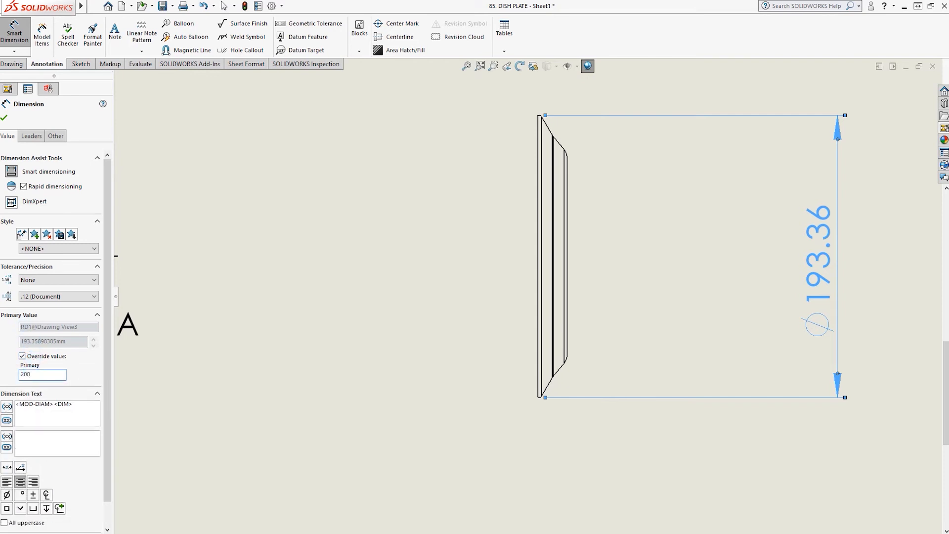
text(200)
click(246, 372)
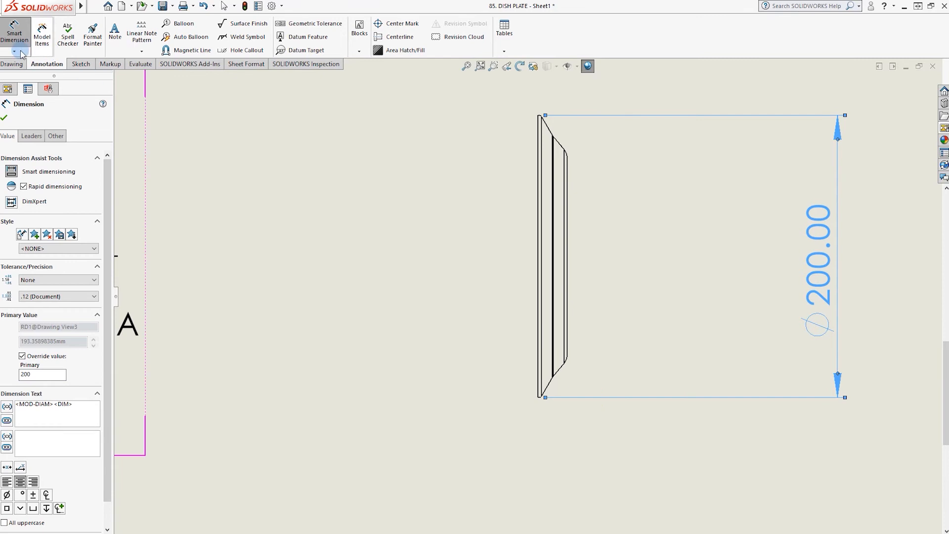
Dimension the side view's distance from the rim face to the middle edge and override its value with 10.
scroll(545, 152, down, 5)
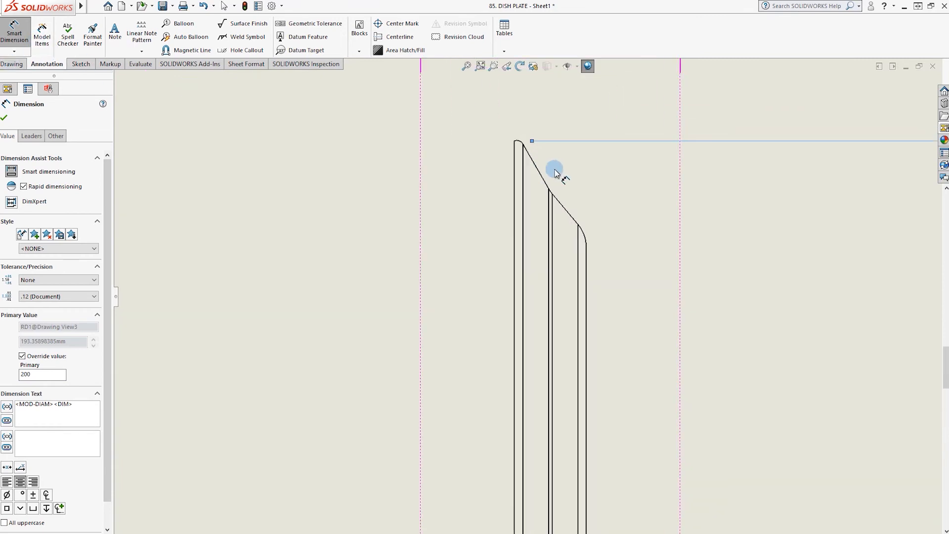
click(548, 199)
click(515, 190)
scroll(515, 191, up, 3)
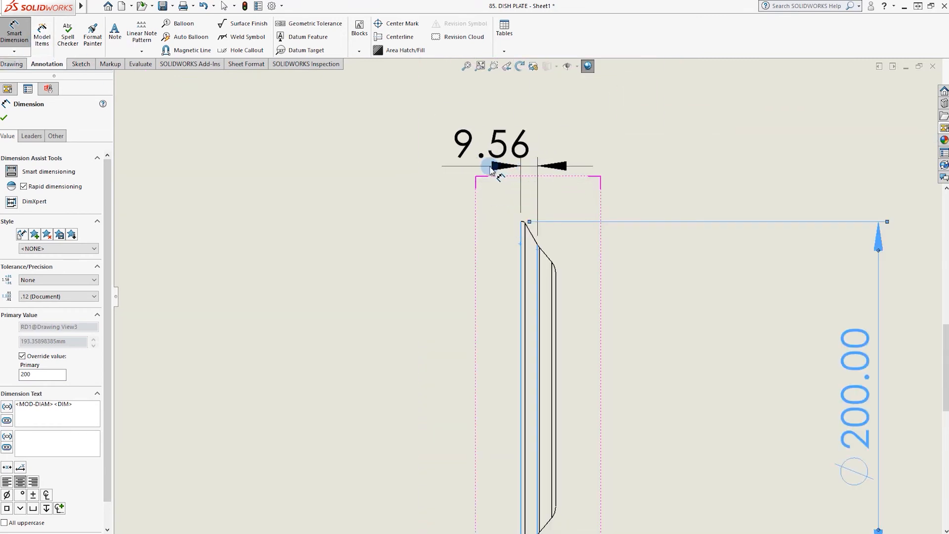
click(448, 174)
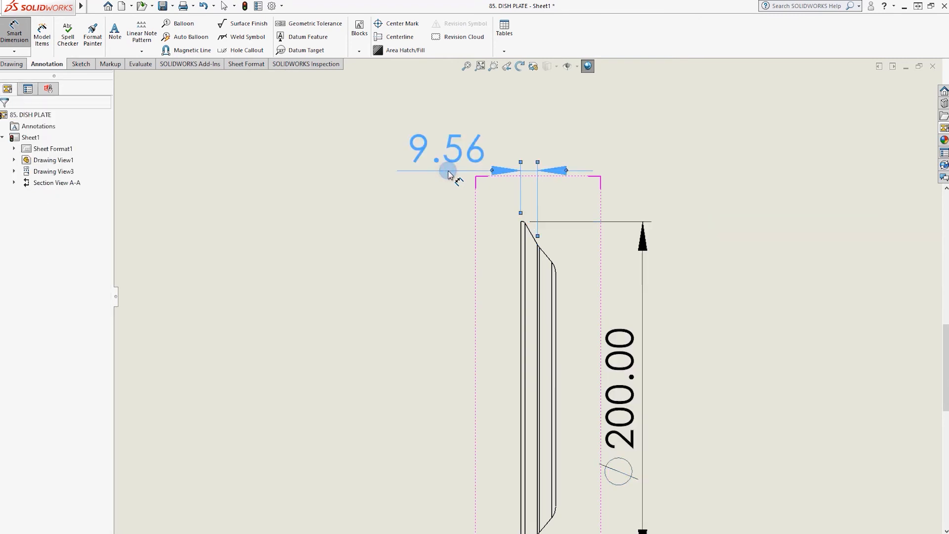
click(48, 374)
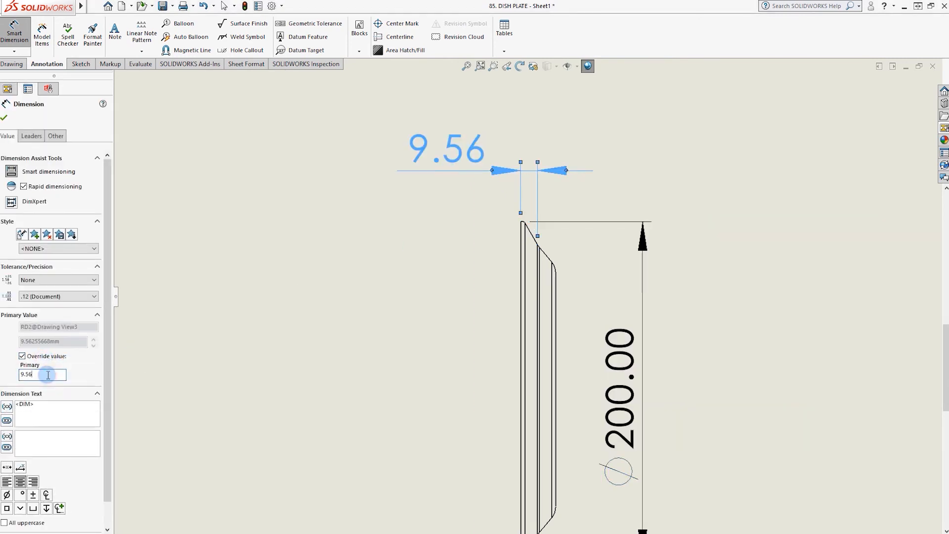
click(203, 289)
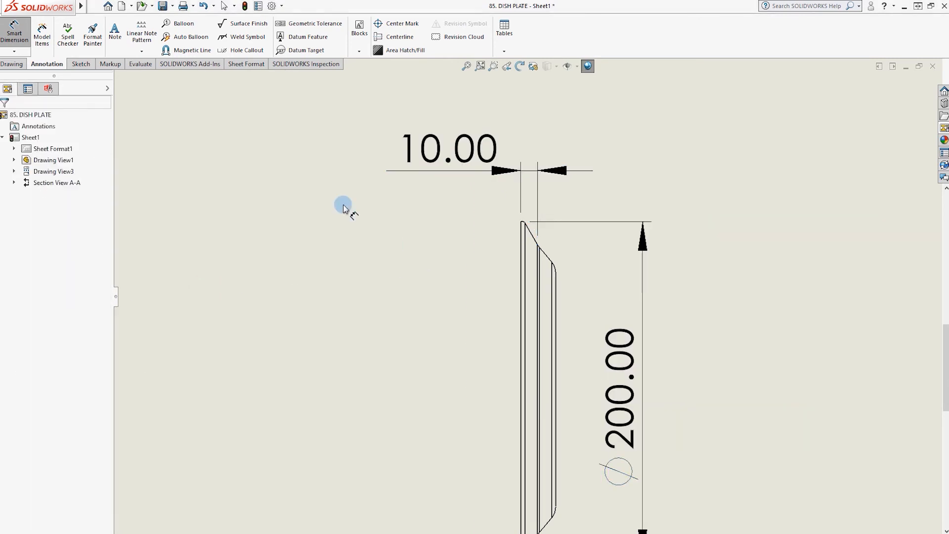
Dimension the angle between the rim face and the outer slanted edge in the side view, and move the diameter dimension farther out.
click(530, 232)
click(522, 237)
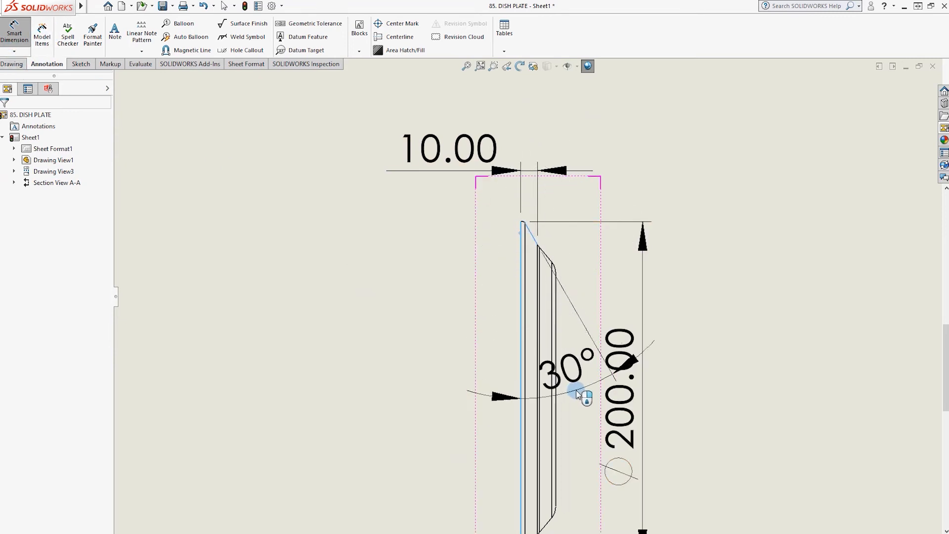
scroll(551, 337, up, 2)
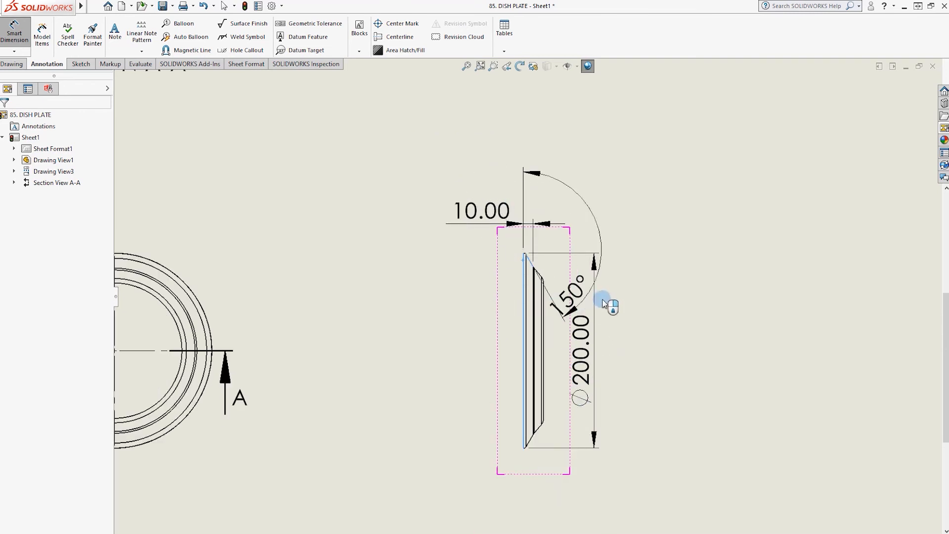
click(570, 427)
drag(583, 329, 674, 345)
click(737, 401)
Dimension the angle between the middle edge and the slanted edge nearest the base in the side view.
scroll(587, 296, down, 3)
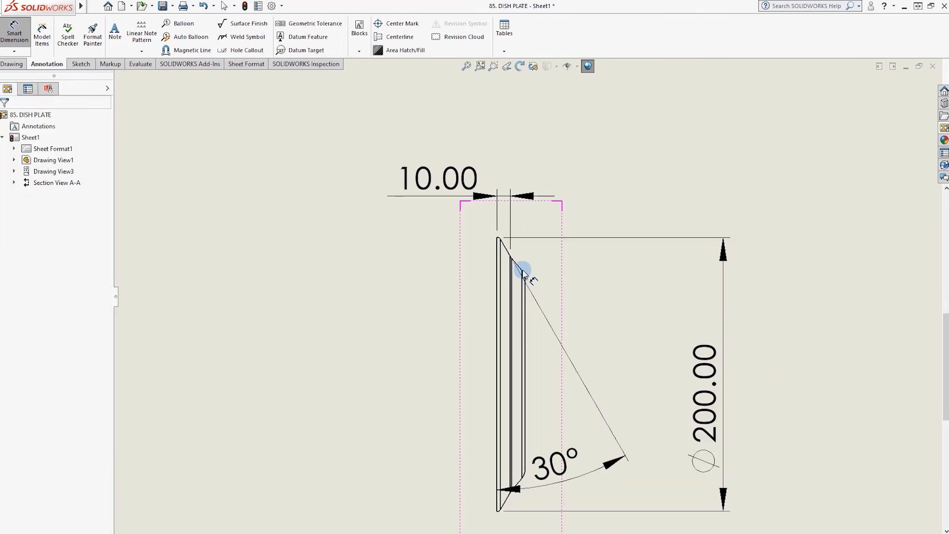
click(522, 271)
scroll(462, 242, down, 5)
click(569, 308)
scroll(634, 366, up, 5)
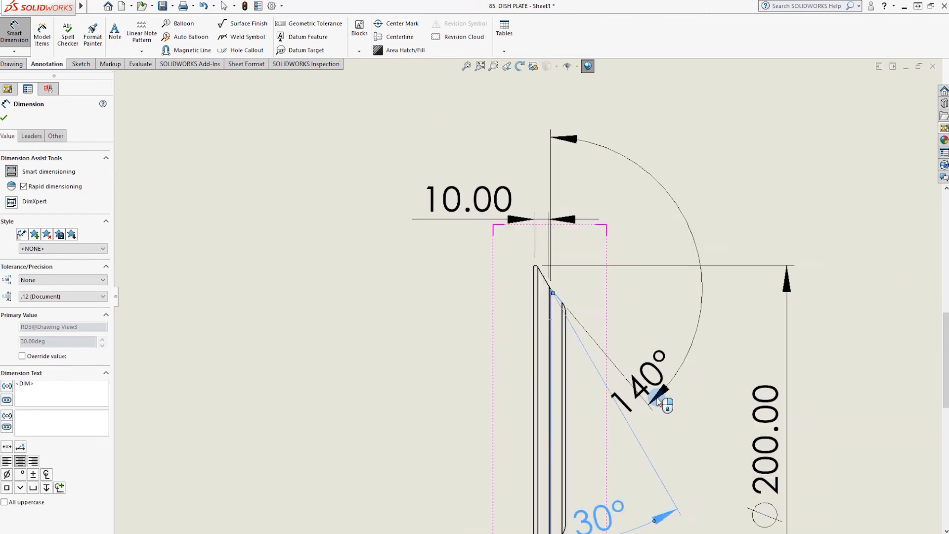
click(616, 467)
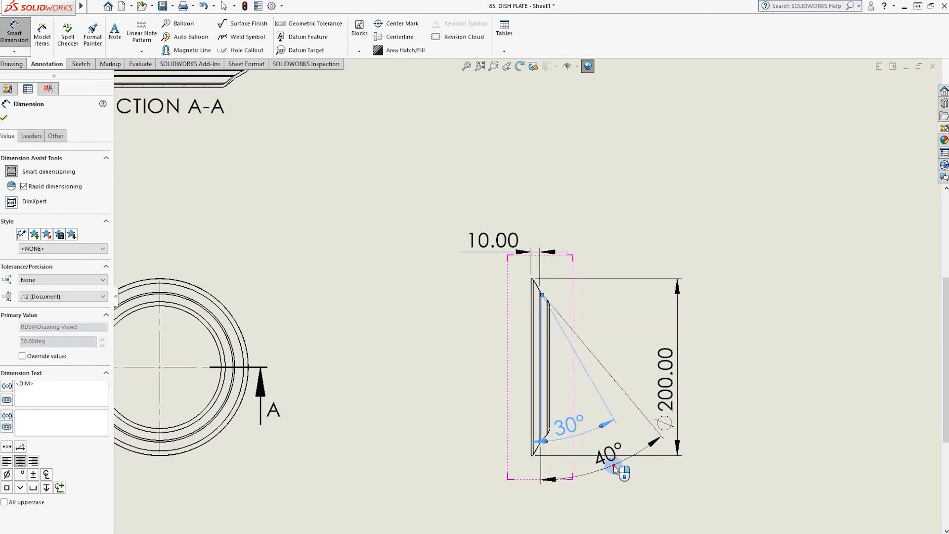
key(Escape)
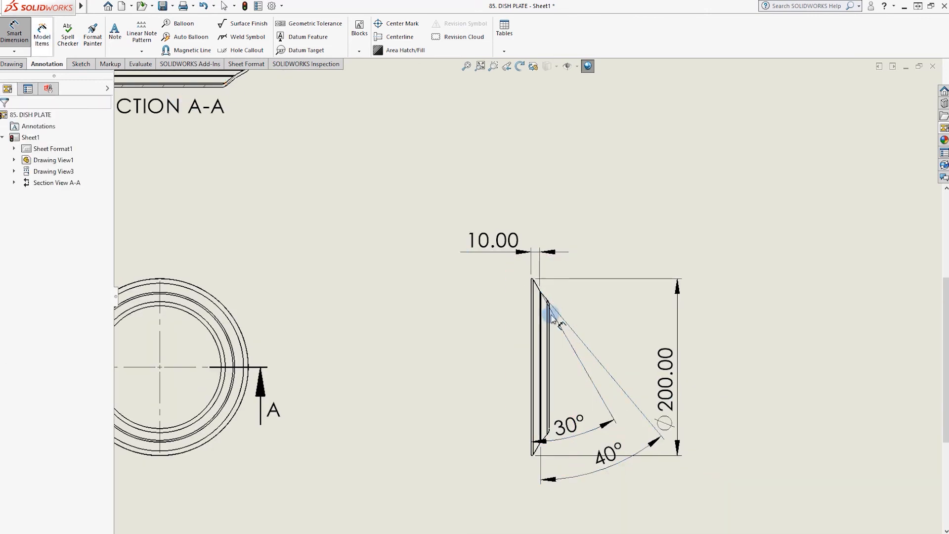
Dimension the plate's overall depth from the rim face to the base in the side view.
scroll(546, 311, down, 4)
click(516, 324)
click(545, 324)
scroll(549, 159, up, 2)
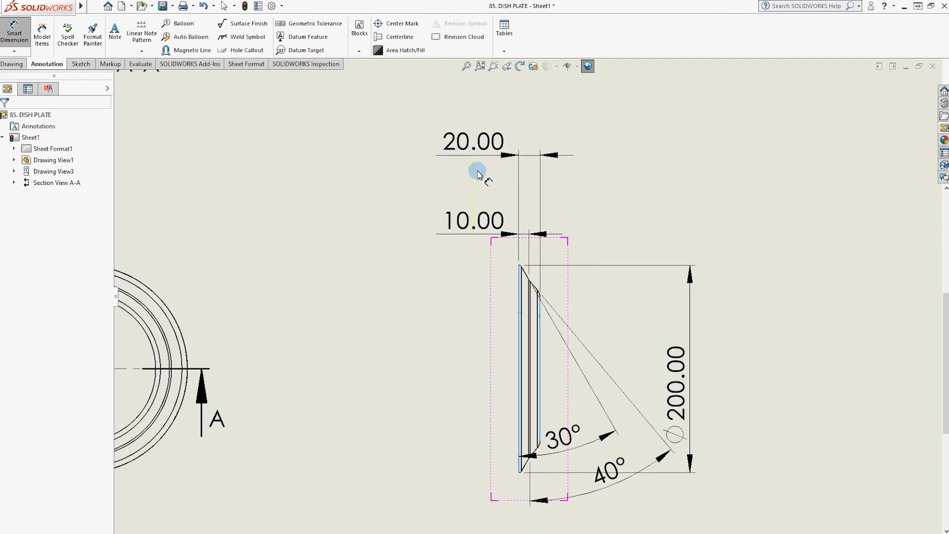
click(479, 179)
key(Escape)
scroll(449, 328, up, 5)
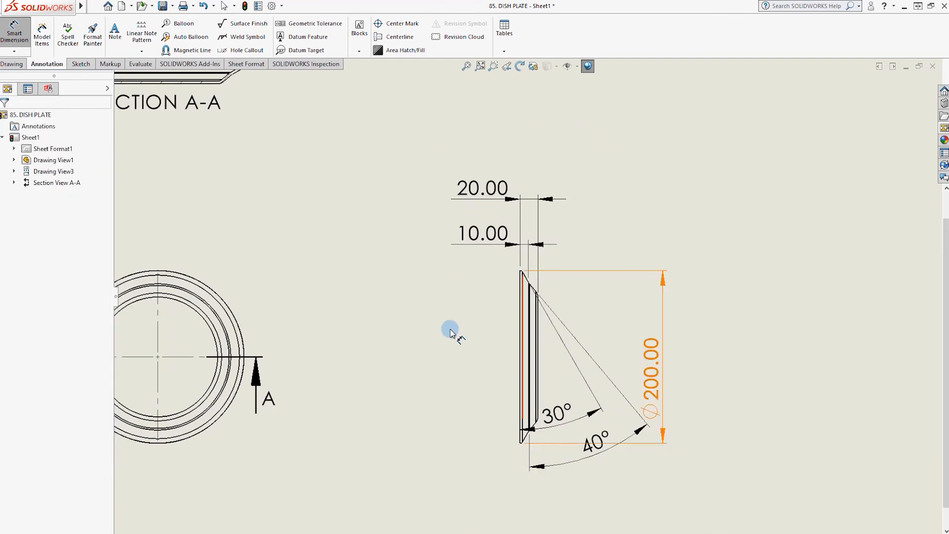
Dimension the fillet radius at the right rim edge in section view A-A.
scroll(355, 324, down, 3)
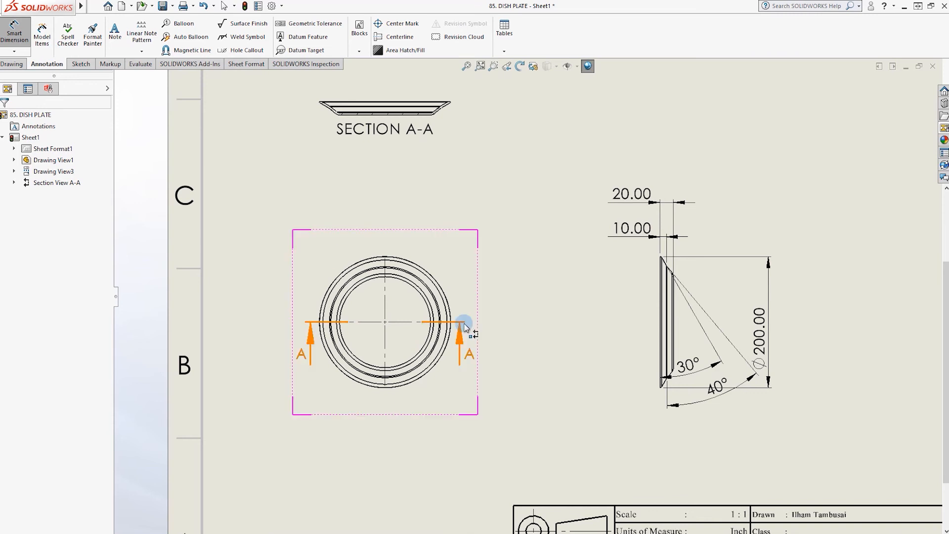
scroll(717, 285, down, 2)
scroll(396, 128, up, 5)
scroll(402, 205, down, 3)
scroll(469, 205, down, 3)
scroll(349, 186, down, 5)
scroll(539, 267, up, 4)
scroll(716, 262, down, 2)
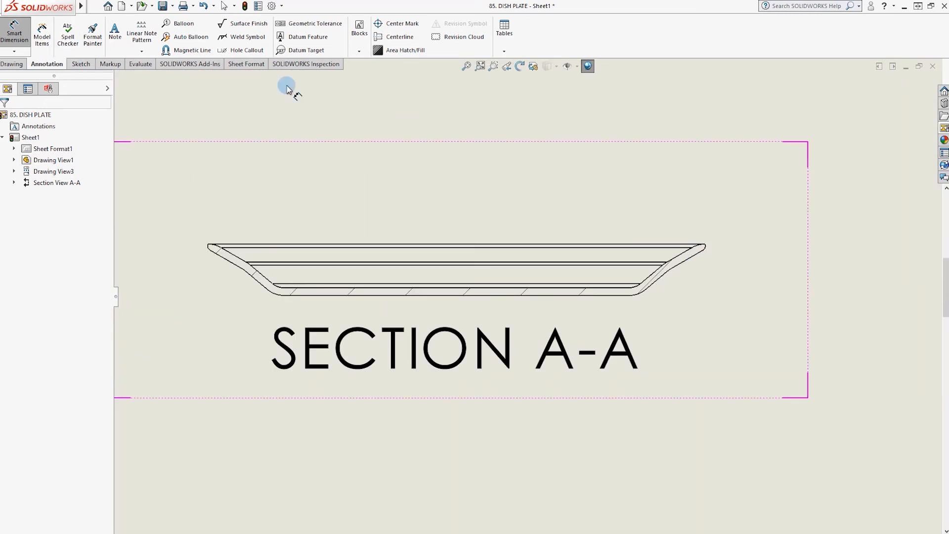
scroll(654, 238, down, 3)
click(660, 238)
click(657, 230)
click(630, 328)
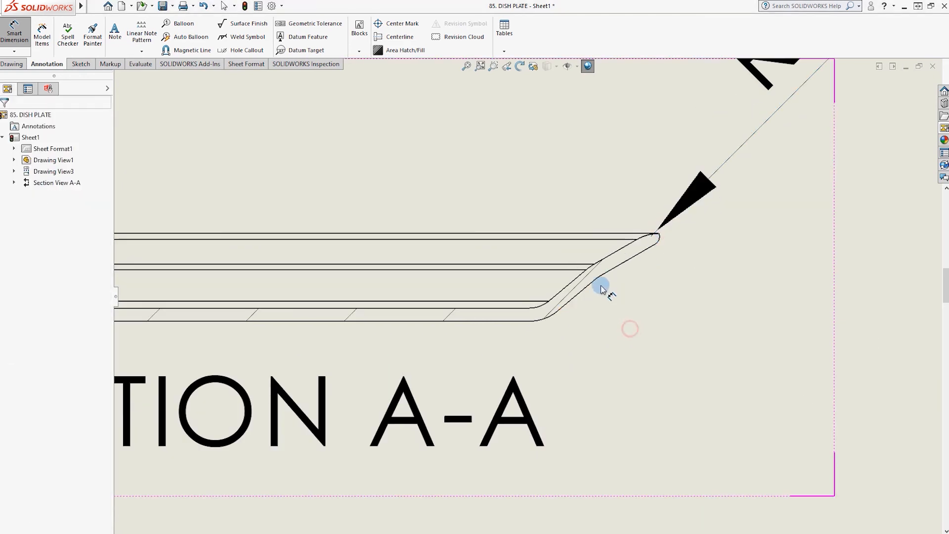
click(598, 276)
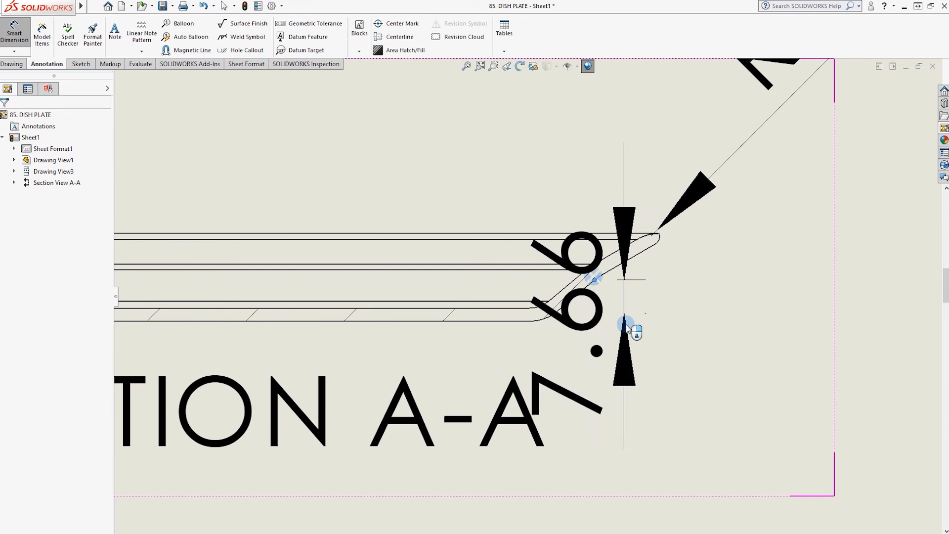
key(Escape)
click(25, 38)
click(1, 35)
click(489, 157)
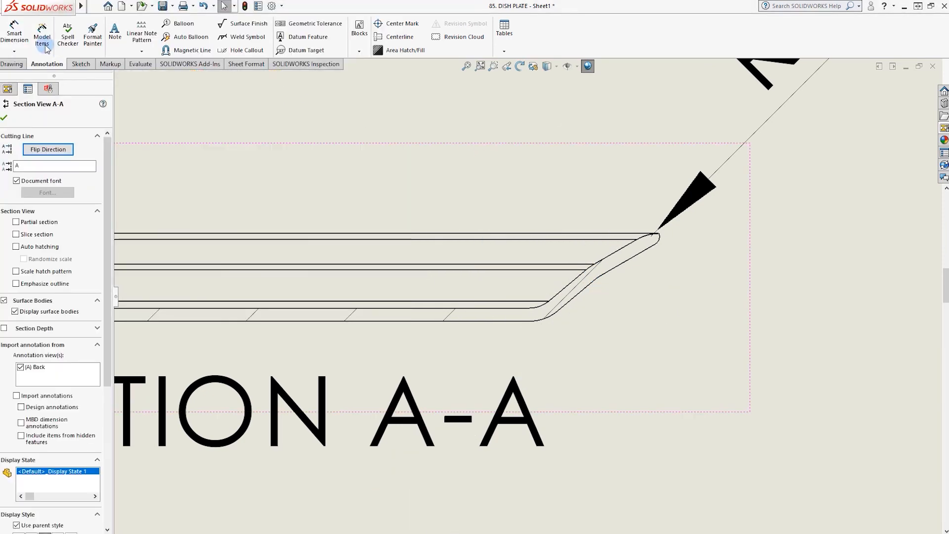
Dimension the radius of the bend on the underside of the plate's right wall in section view A-A.
click(20, 36)
scroll(568, 267, down, 3)
click(507, 229)
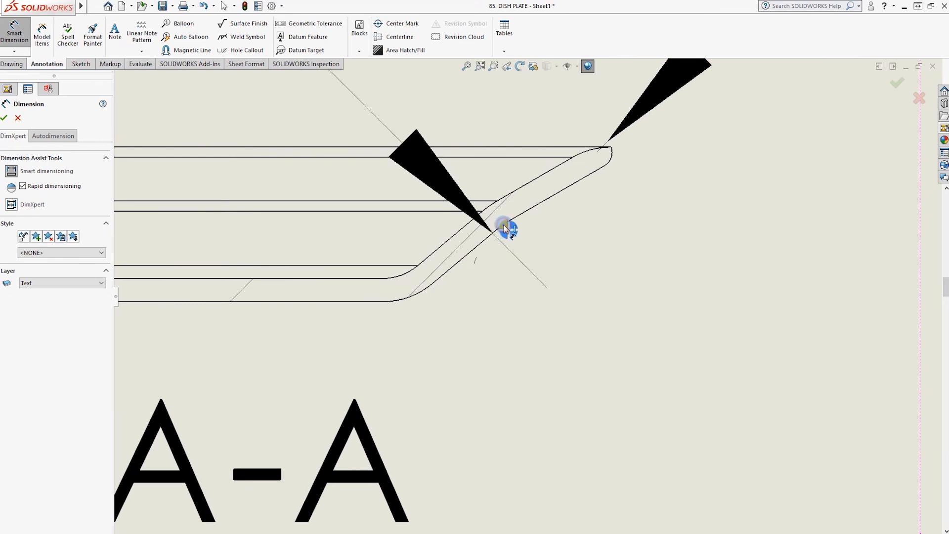
click(508, 232)
scroll(464, 328, up, 2)
scroll(457, 330, up, 2)
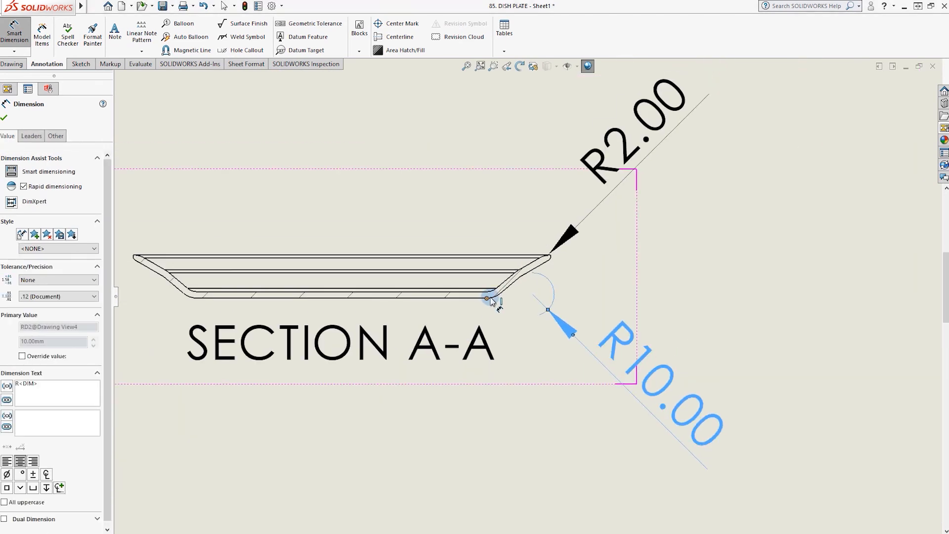
Dimension the radius of the bend where the base meets the right wall in section view A-A.
click(491, 293)
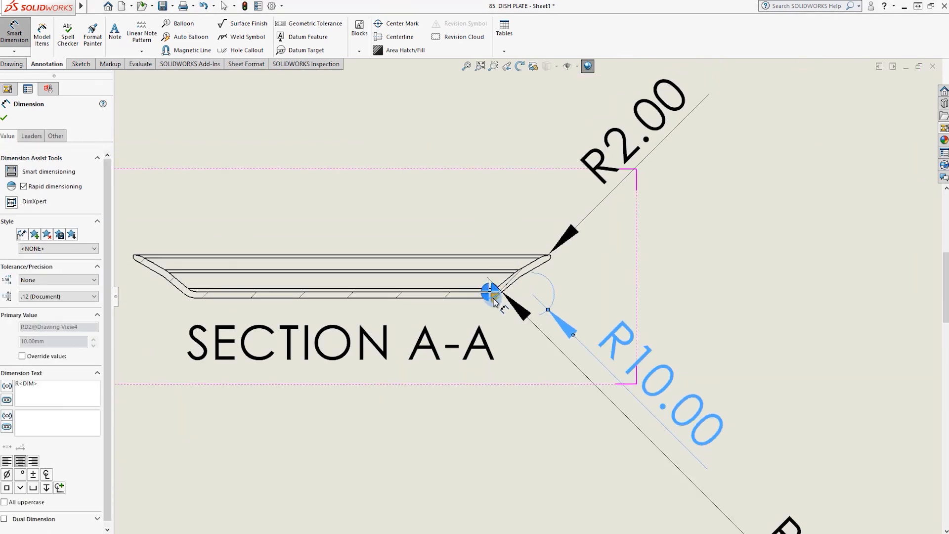
click(572, 451)
scroll(672, 333, up, 3)
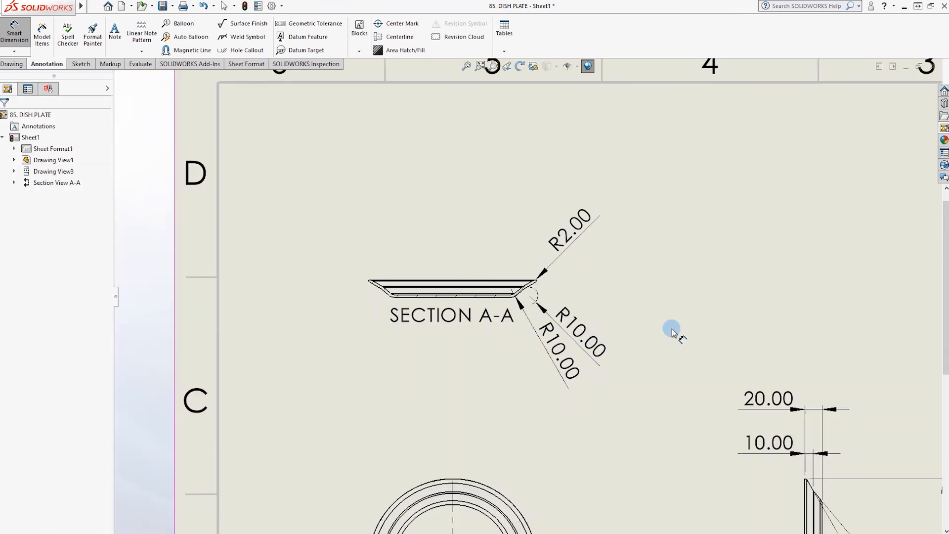
Insert an isometric model view of the plate in the upper right area of the drawing sheet.
scroll(672, 333, up, 5)
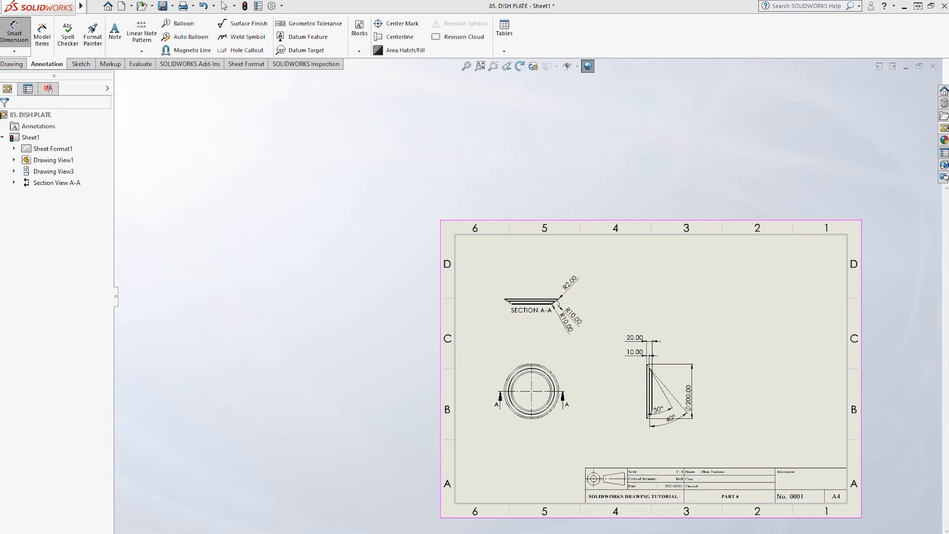
click(12, 63)
click(9, 35)
double_click(74, 209)
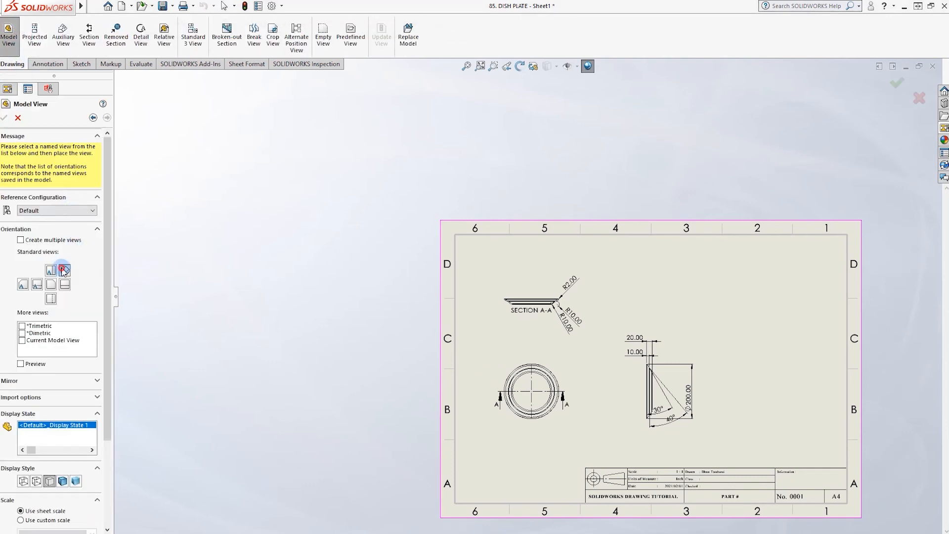
click(746, 309)
scroll(740, 273, down, 1)
scroll(740, 273, down, 1)
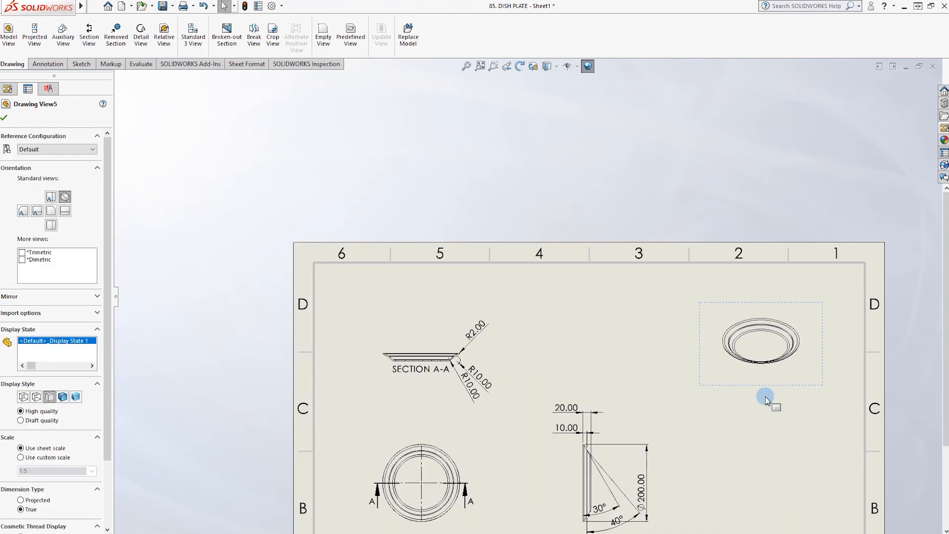
Set the isometric view's display style to Shaded.
scroll(768, 363, up, 1)
scroll(768, 364, down, 1)
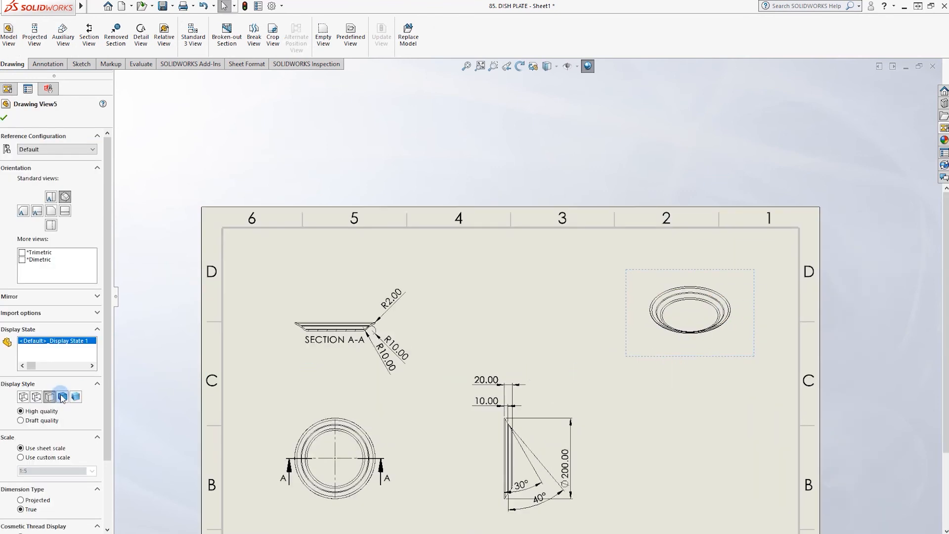
click(76, 397)
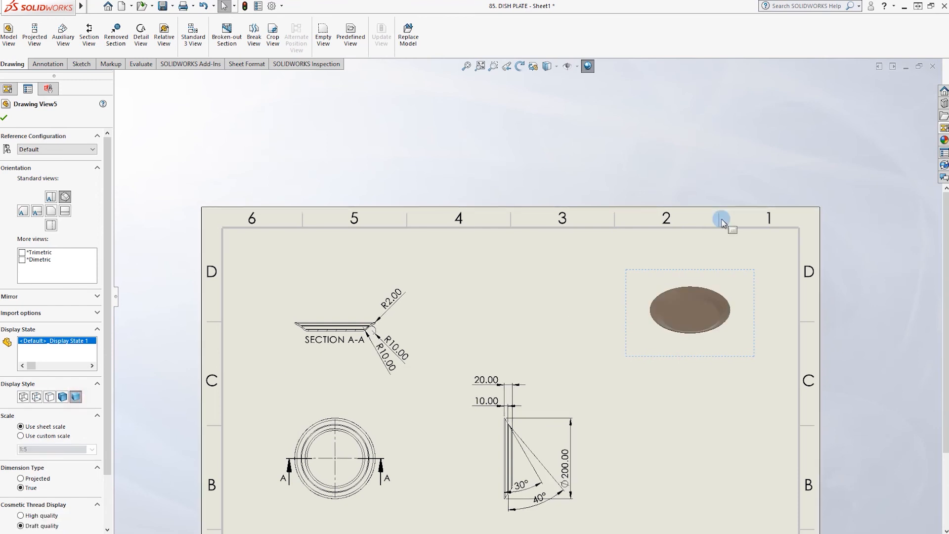
scroll(712, 257, up, 1)
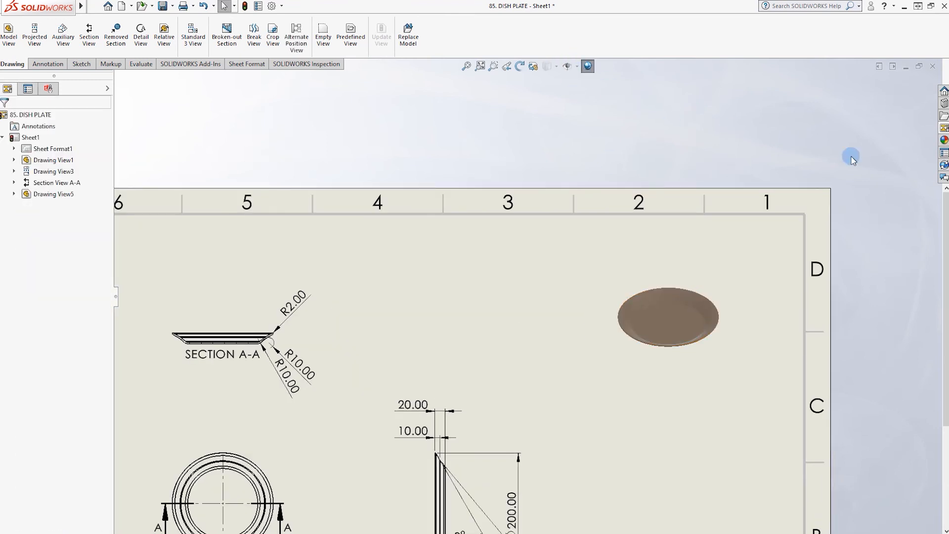
Give the front view of the plate a custom scale of 1:4.
scroll(301, 406, down, 3)
scroll(415, 415, up, 7)
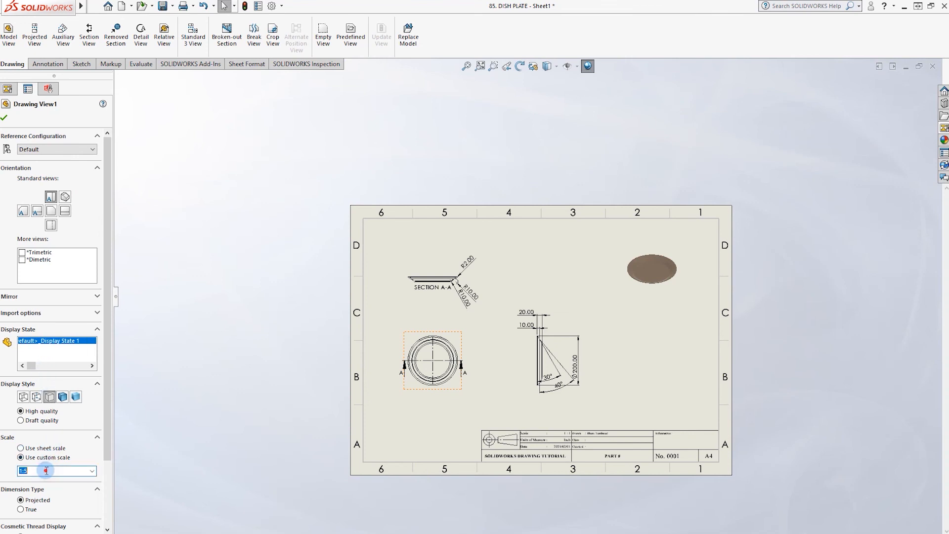
click(444, 410)
scroll(488, 377, down, 4)
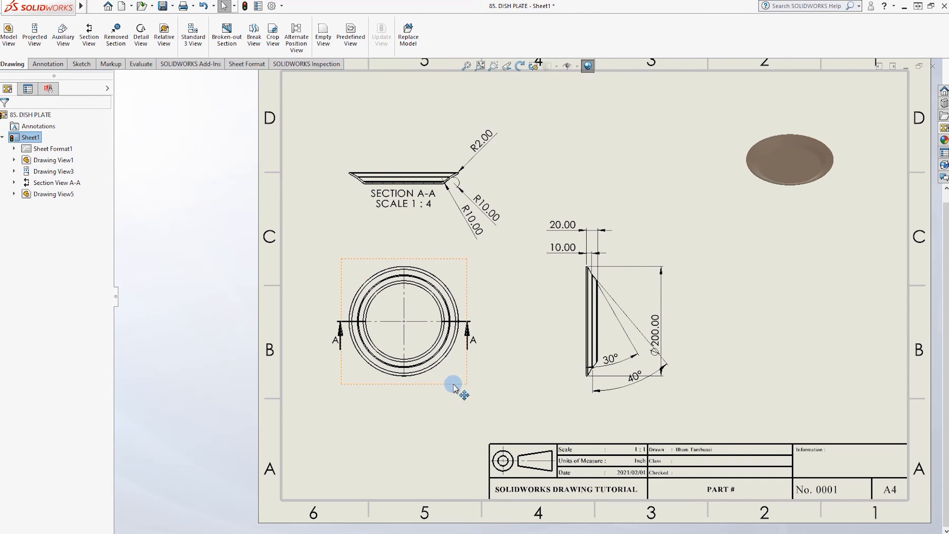
Move the front view slightly to the right and the side view further right to space the views.
drag(451, 381, 494, 385)
click(568, 374)
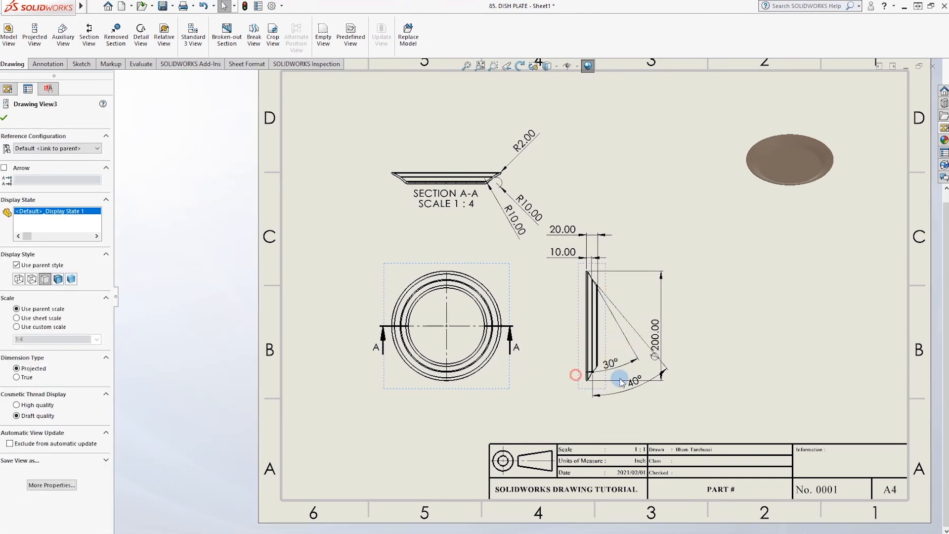
drag(572, 375, 651, 376)
Enlarge the shaded isometric view with a custom scale and reposition it in the sheet's upper right corner.
click(811, 207)
click(43, 436)
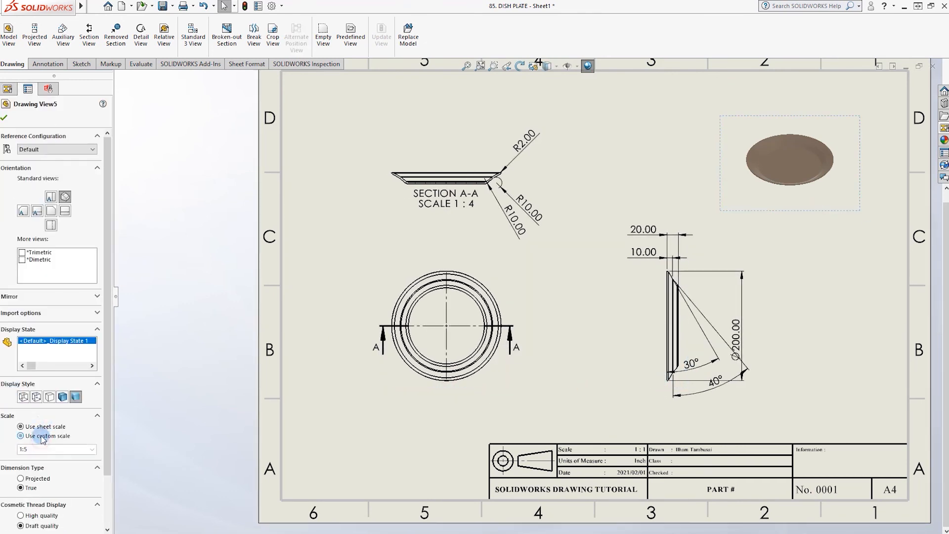
click(796, 300)
scroll(751, 273, up, 3)
drag(703, 280, 693, 279)
click(850, 297)
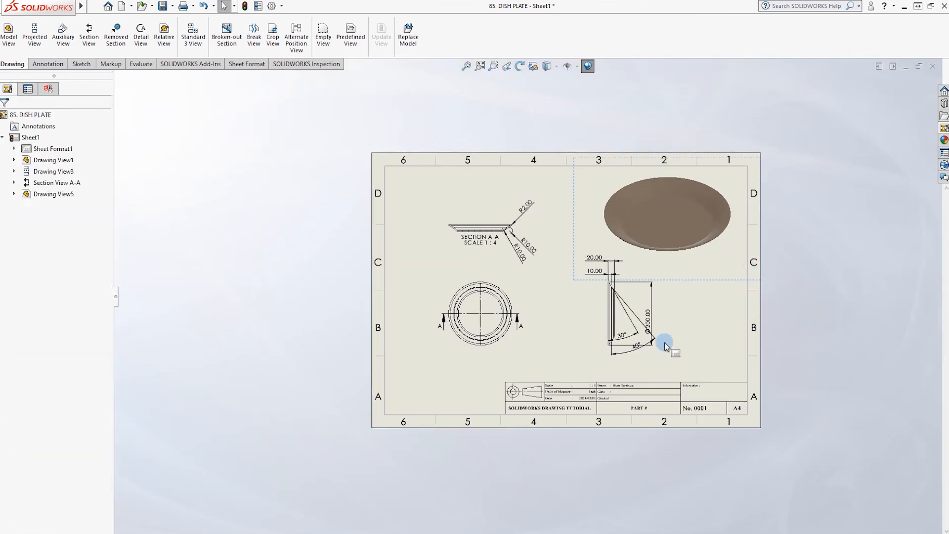
Edit the sheet format and change the title block's units of measure to mm.
scroll(525, 387, down, 5)
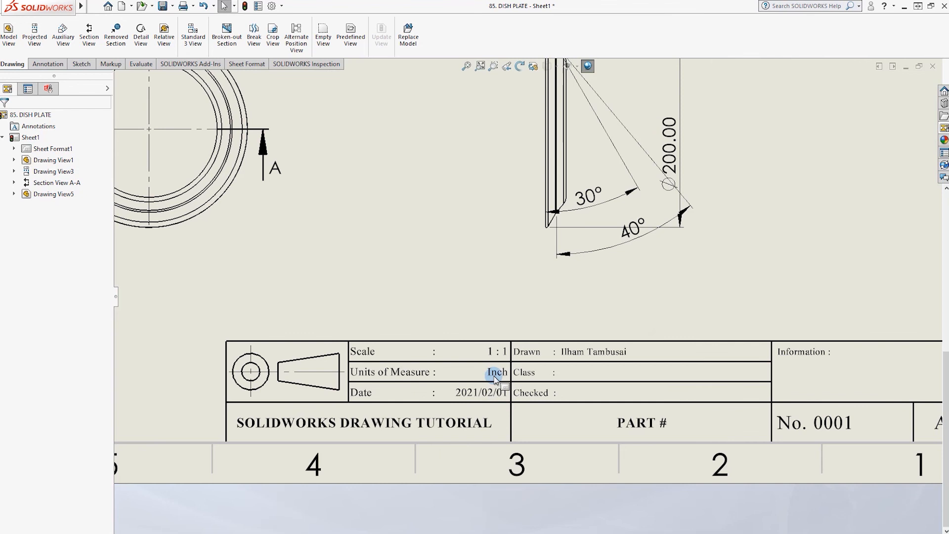
right_click(496, 374)
click(526, 202)
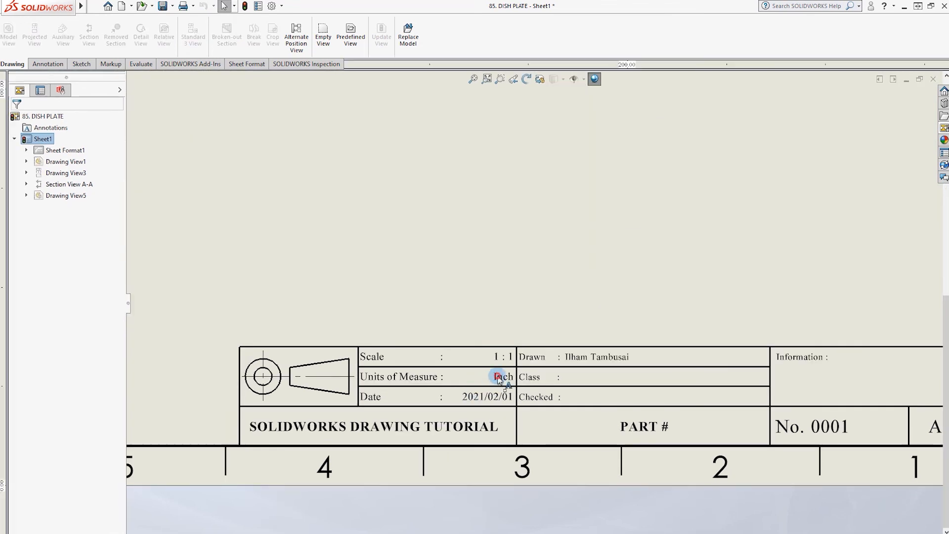
double_click(499, 374)
text(mm)
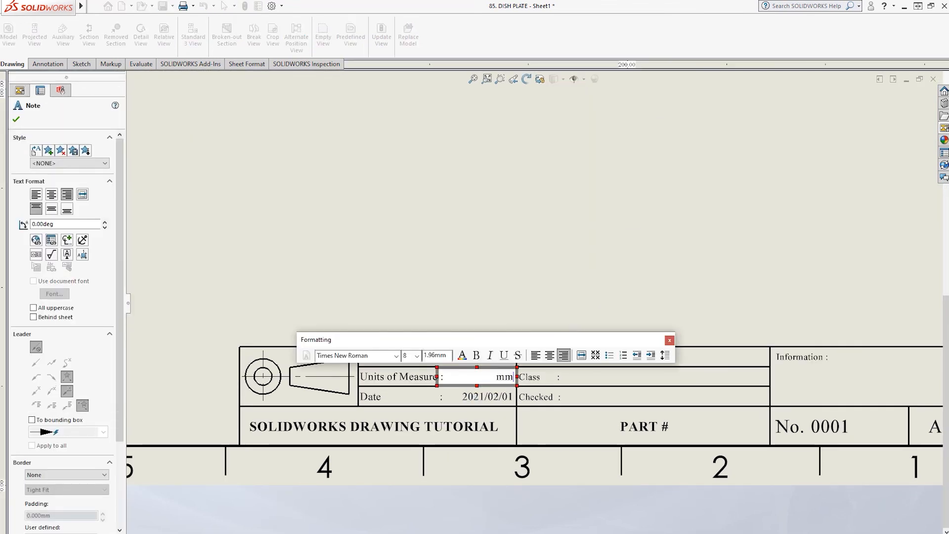
Set the date in the title block to 2021/02/28.
click(483, 396)
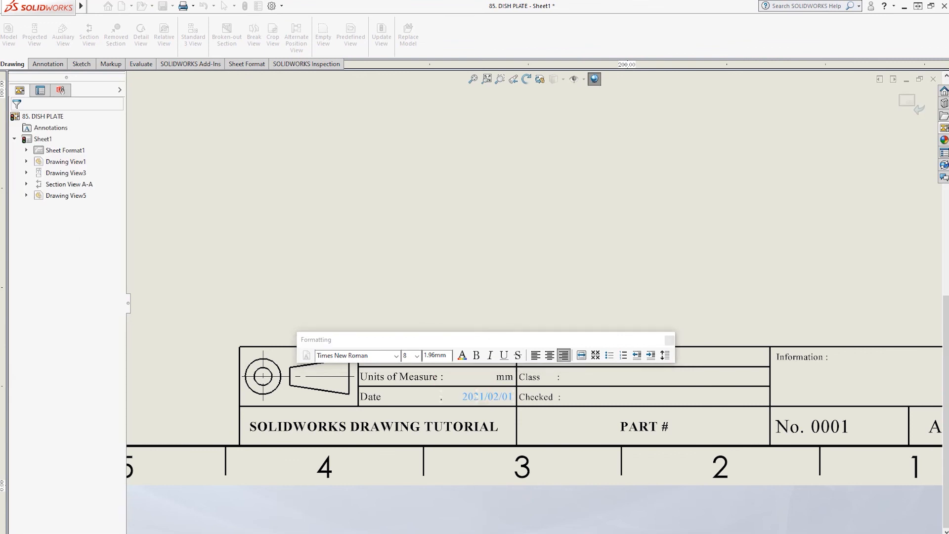
double_click(483, 396)
key(Right)
key(BackSpace)
key(BackSpace)
text(28)
click(451, 248)
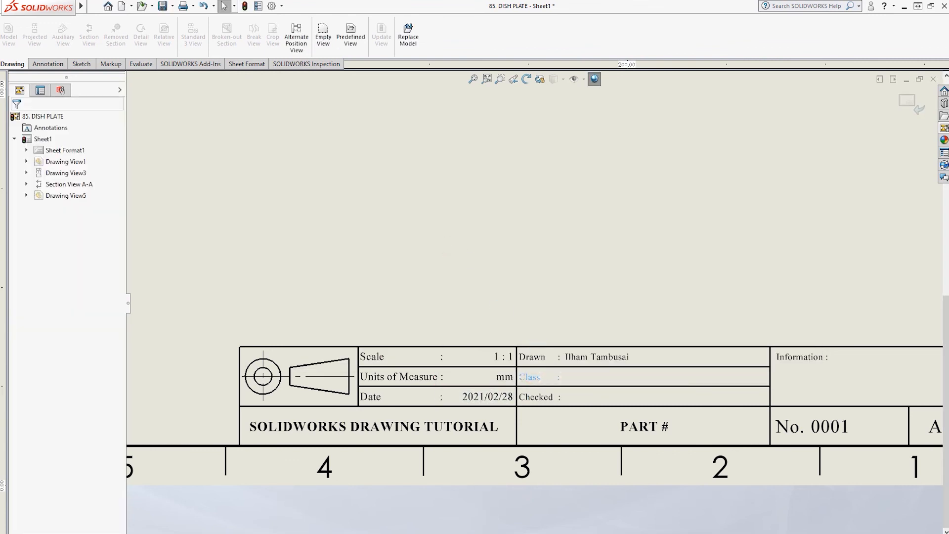
Change the title block's Class entry to "Material : Ceramic" and widen the note so it fits on one line.
double_click(531, 377)
click(540, 380)
text(Ma)
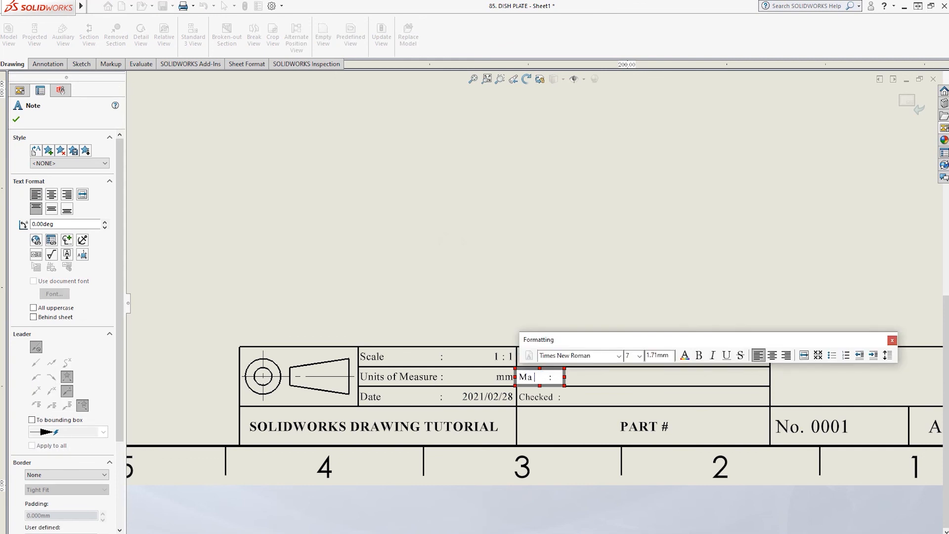
text(terial)
key(Delete)
text(Ceramic)
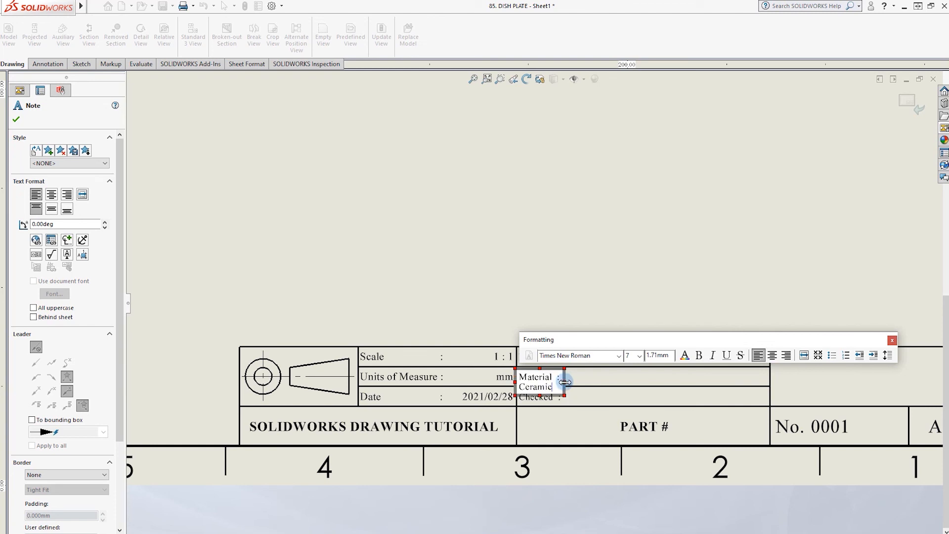
drag(564, 382, 626, 373)
click(600, 264)
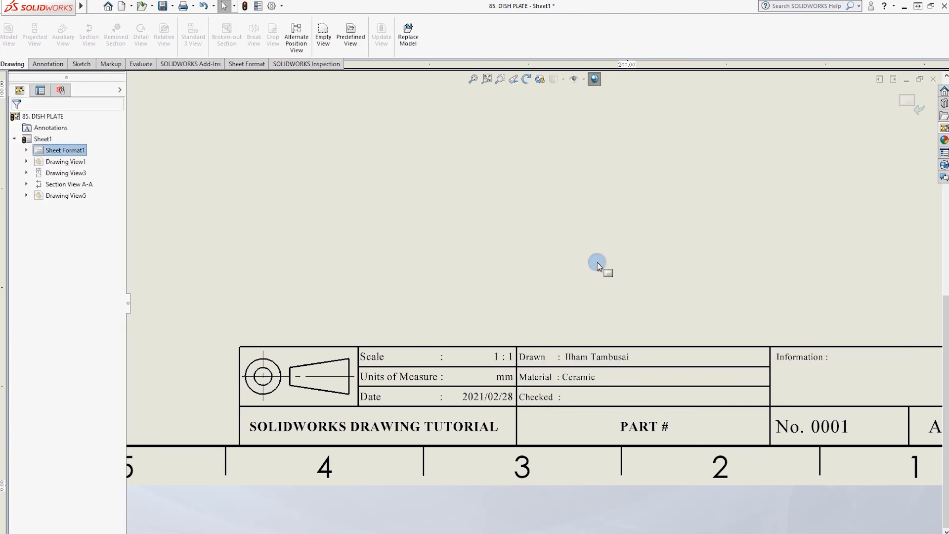
Add a space before "Ceramic" to align it with the Drawn entry above.
double_click(566, 379)
click(562, 378)
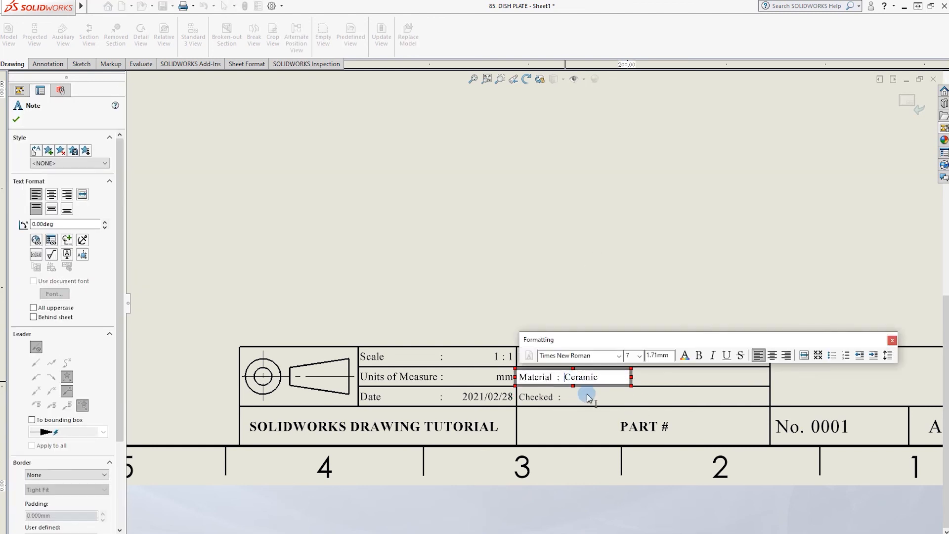
click(591, 412)
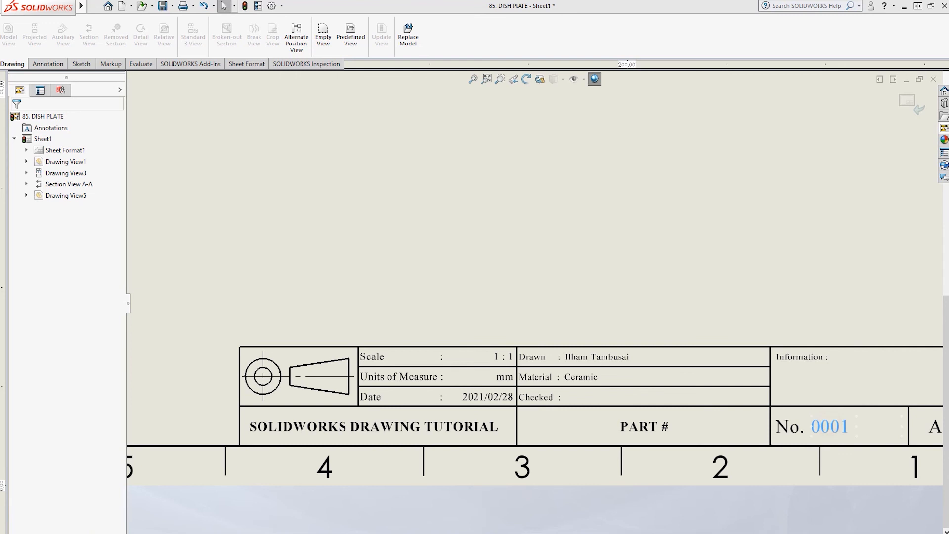
Set the drawing number in the title block to 0075.
double_click(831, 428)
click(831, 428)
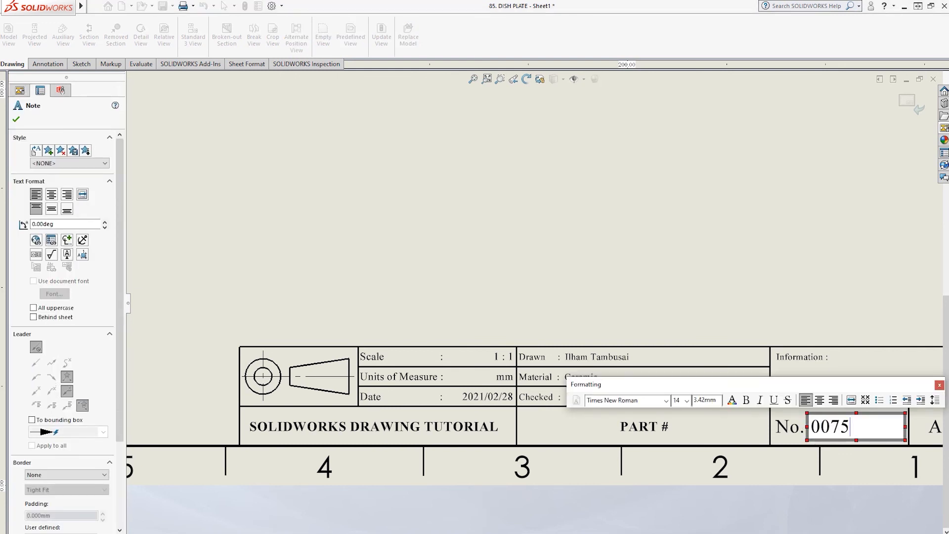
click(657, 434)
Replace the PART # text in the title block with DISH PLATE.
double_click(652, 427)
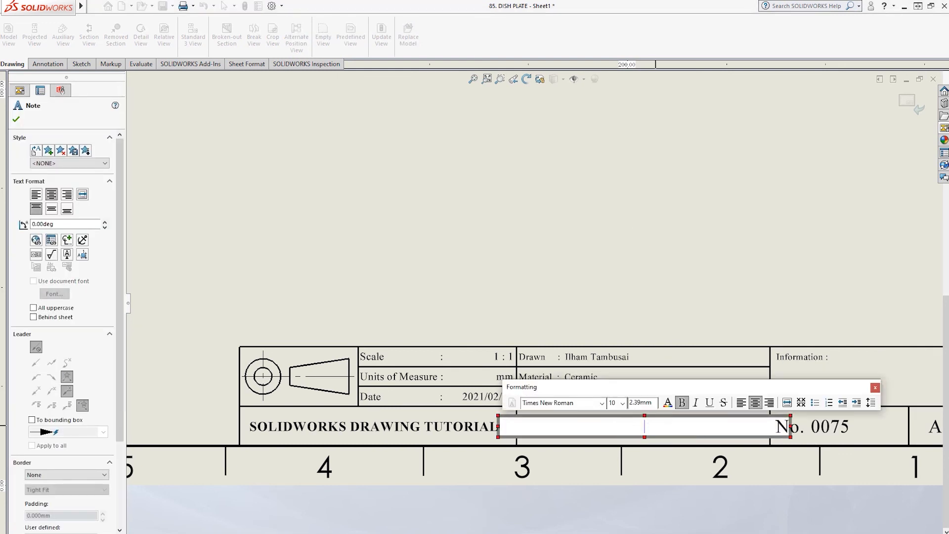
text(DISH PLATE)
click(643, 219)
scroll(815, 306, up, 3)
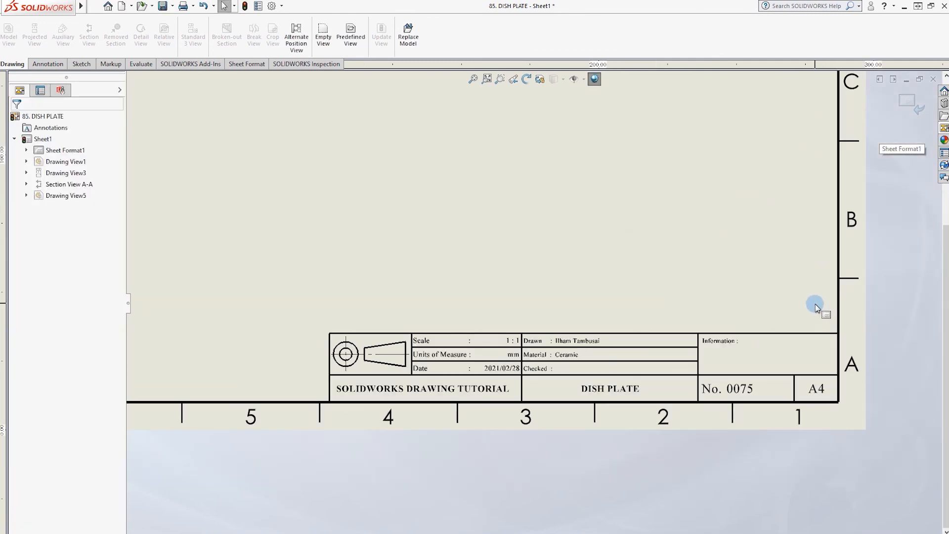